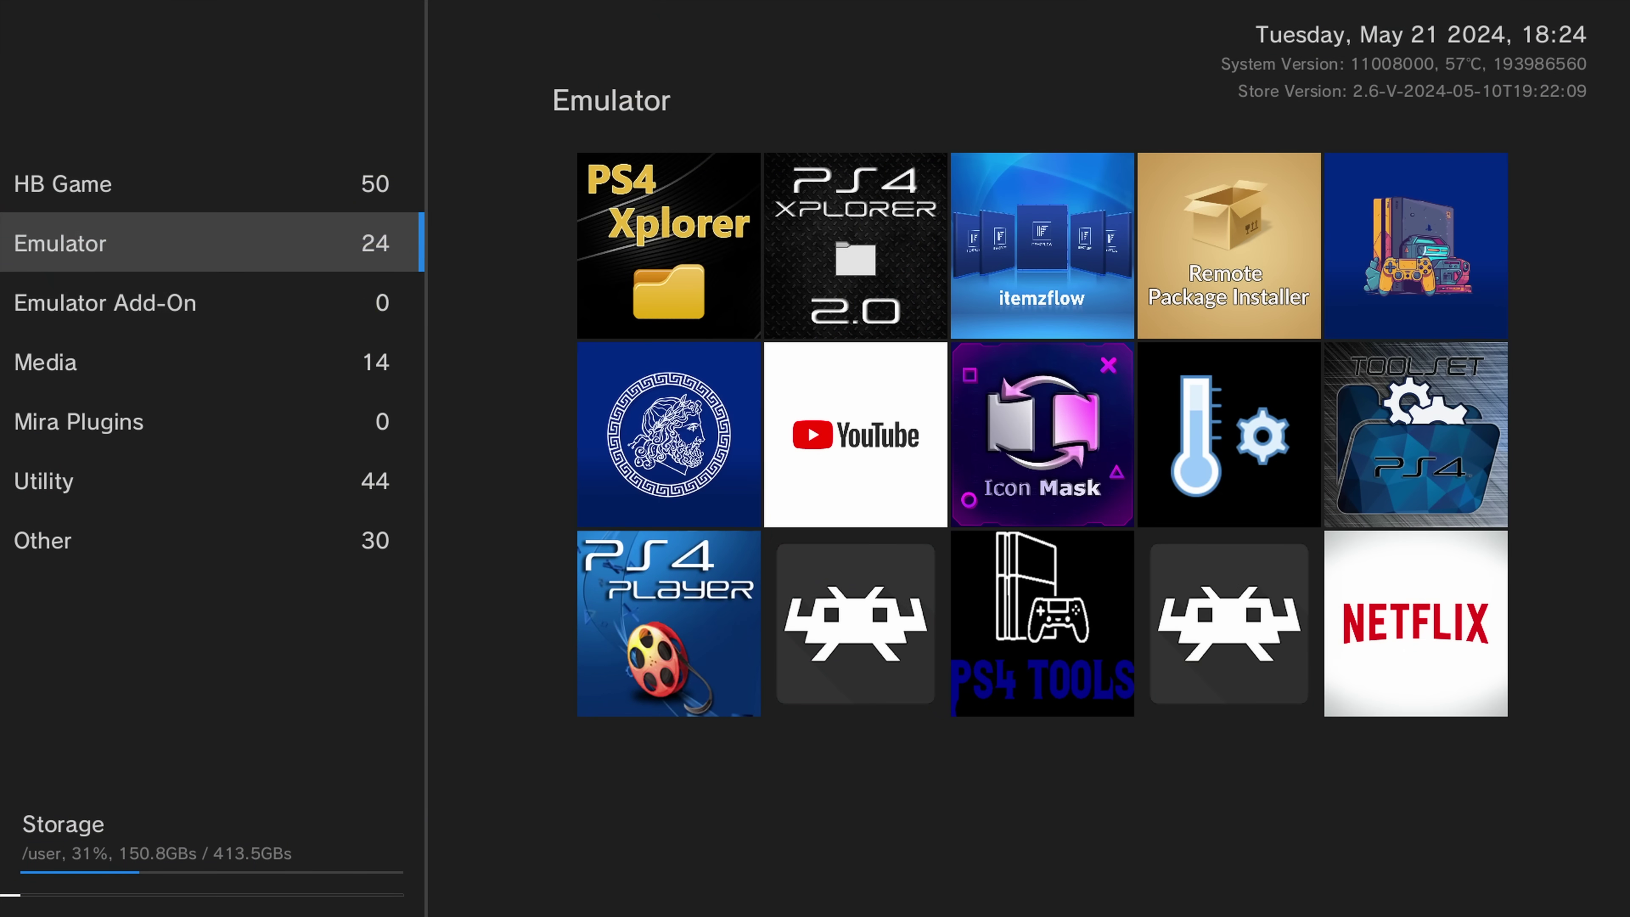
Find Itemzflow Game Manager under Utility in the store and download and install it
key("Down")
key("Down")
key("Down")
key("Down")
key("Right")
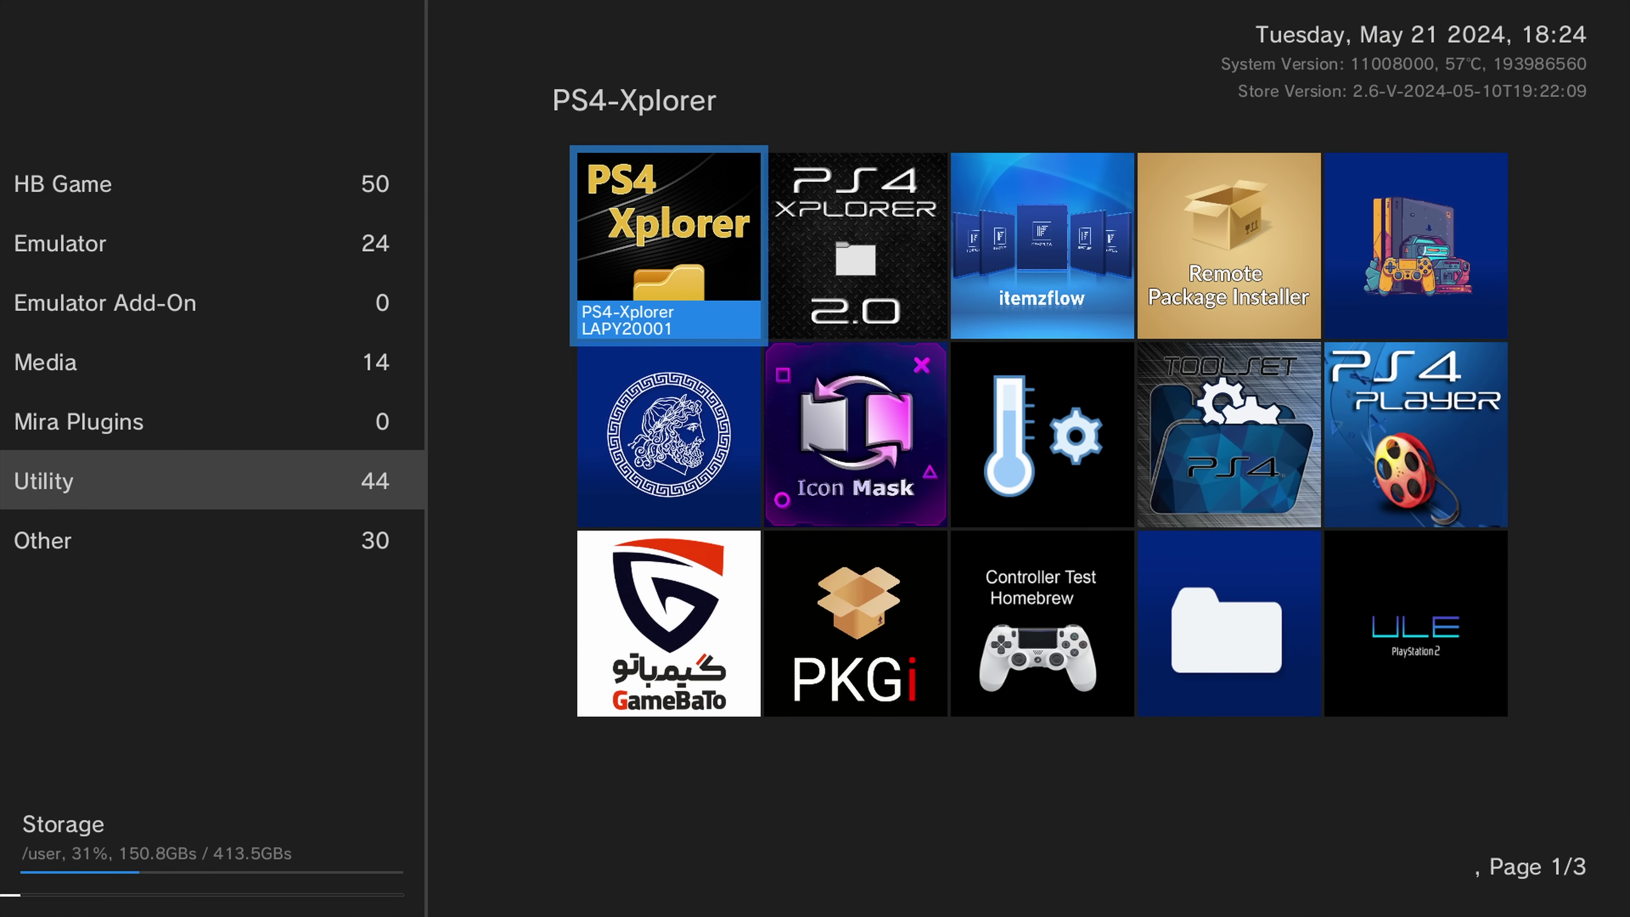
key("Right")
key("Right")
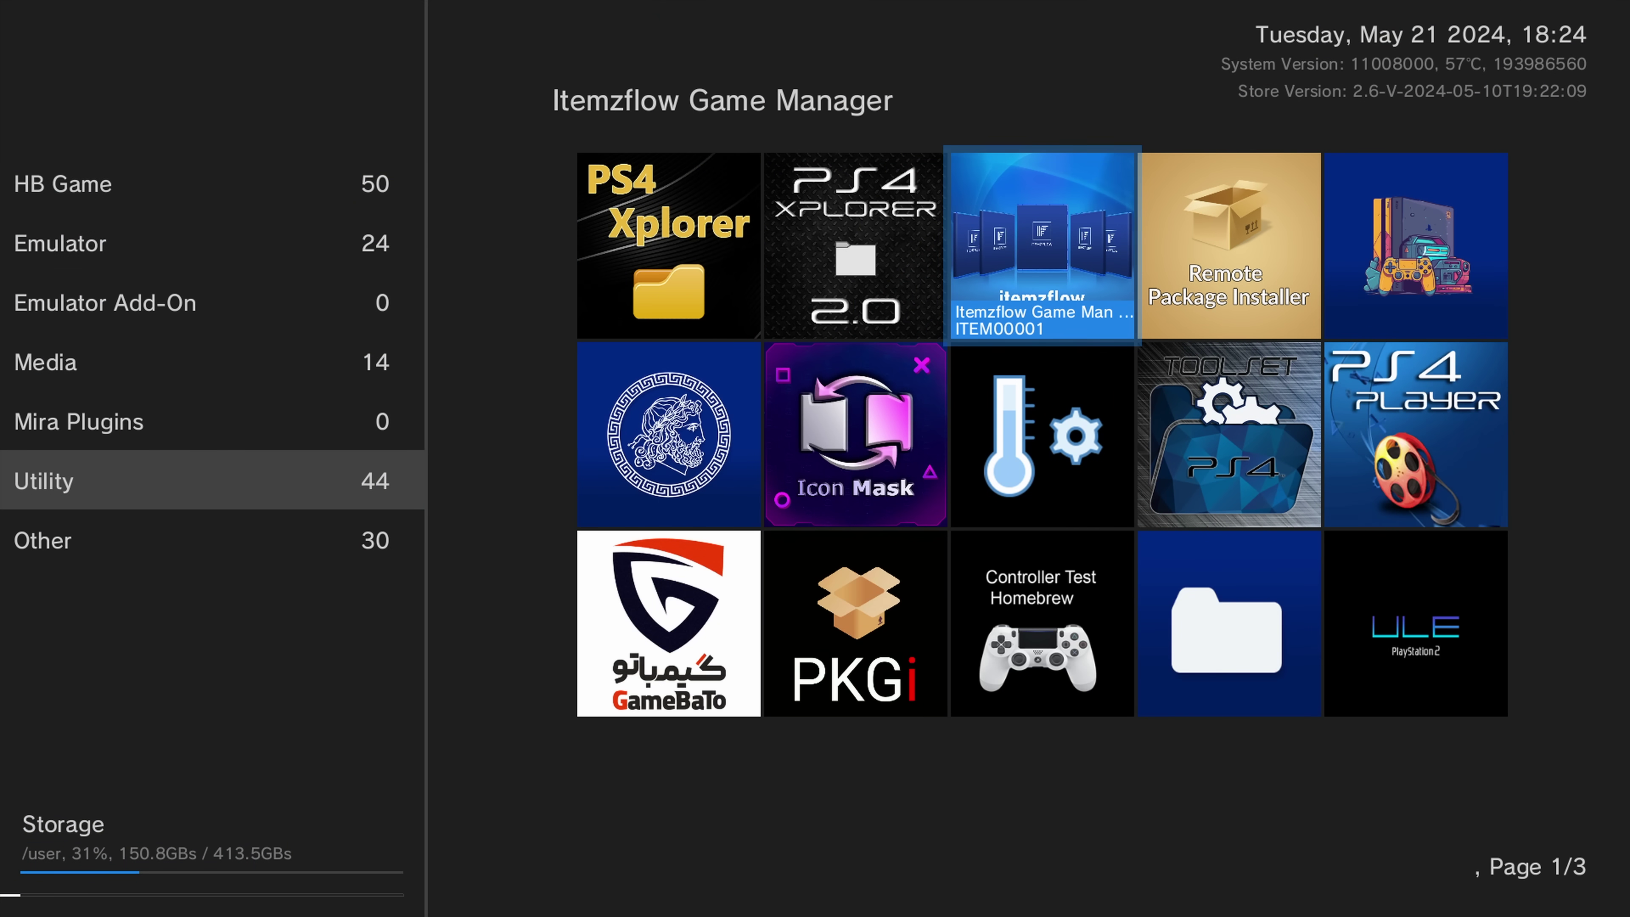
key("Return")
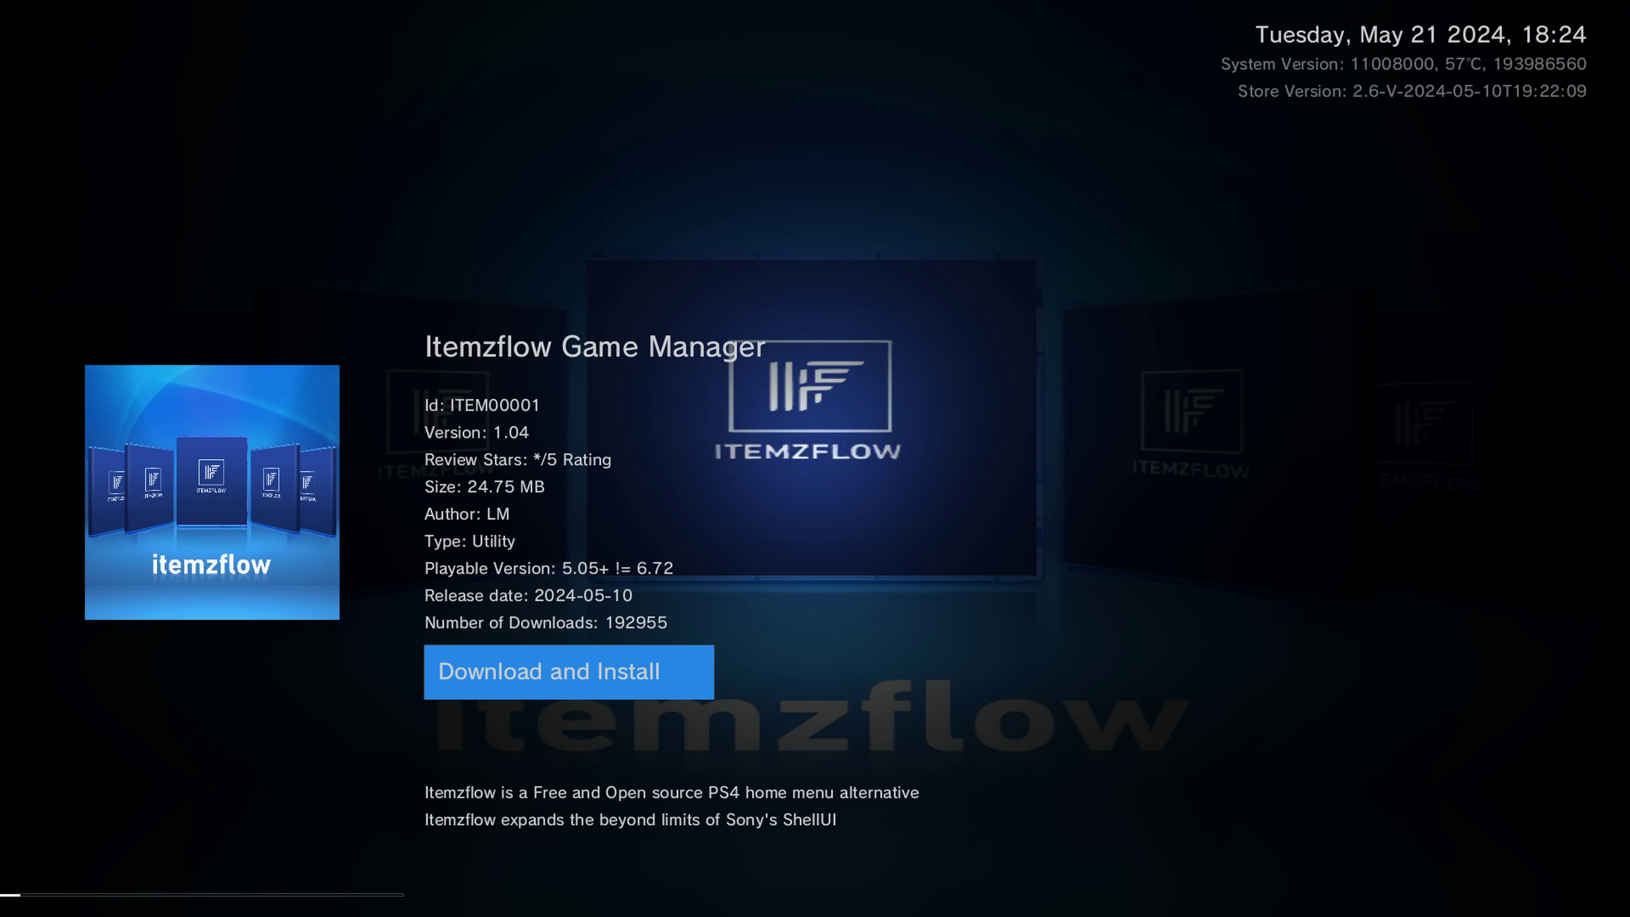
key("Return")
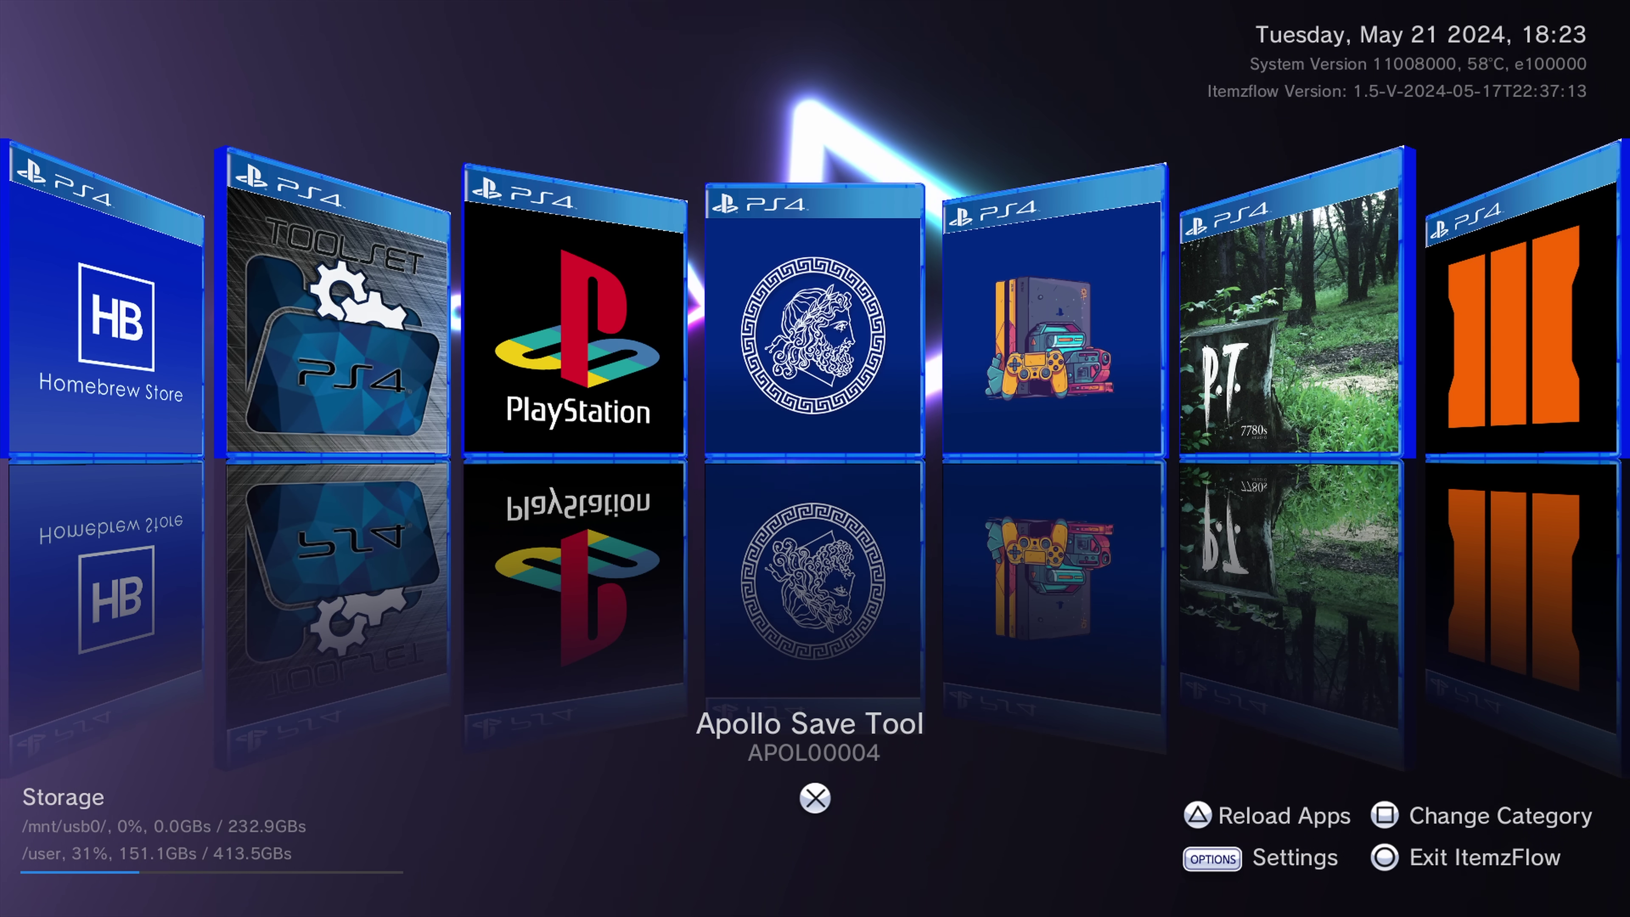
Move through the installed-apps carousel to Assassin's Creed Mirage and open its options
key("Left")
key("Left")
key("Left")
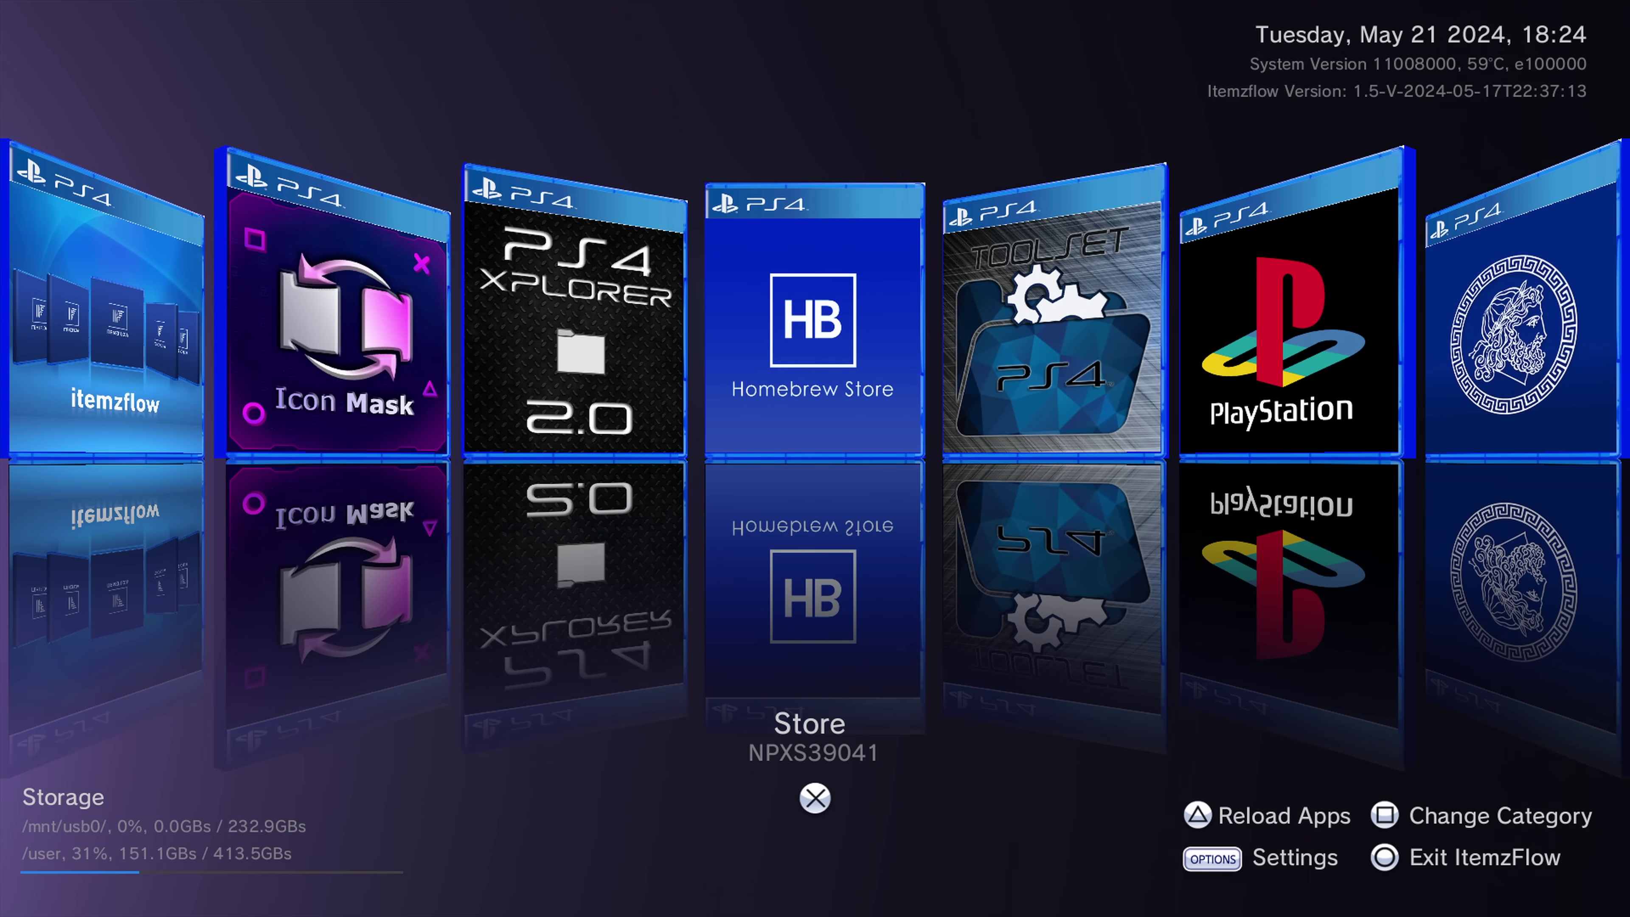
key("Left")
key("Left")
key("Left")
key("Left")
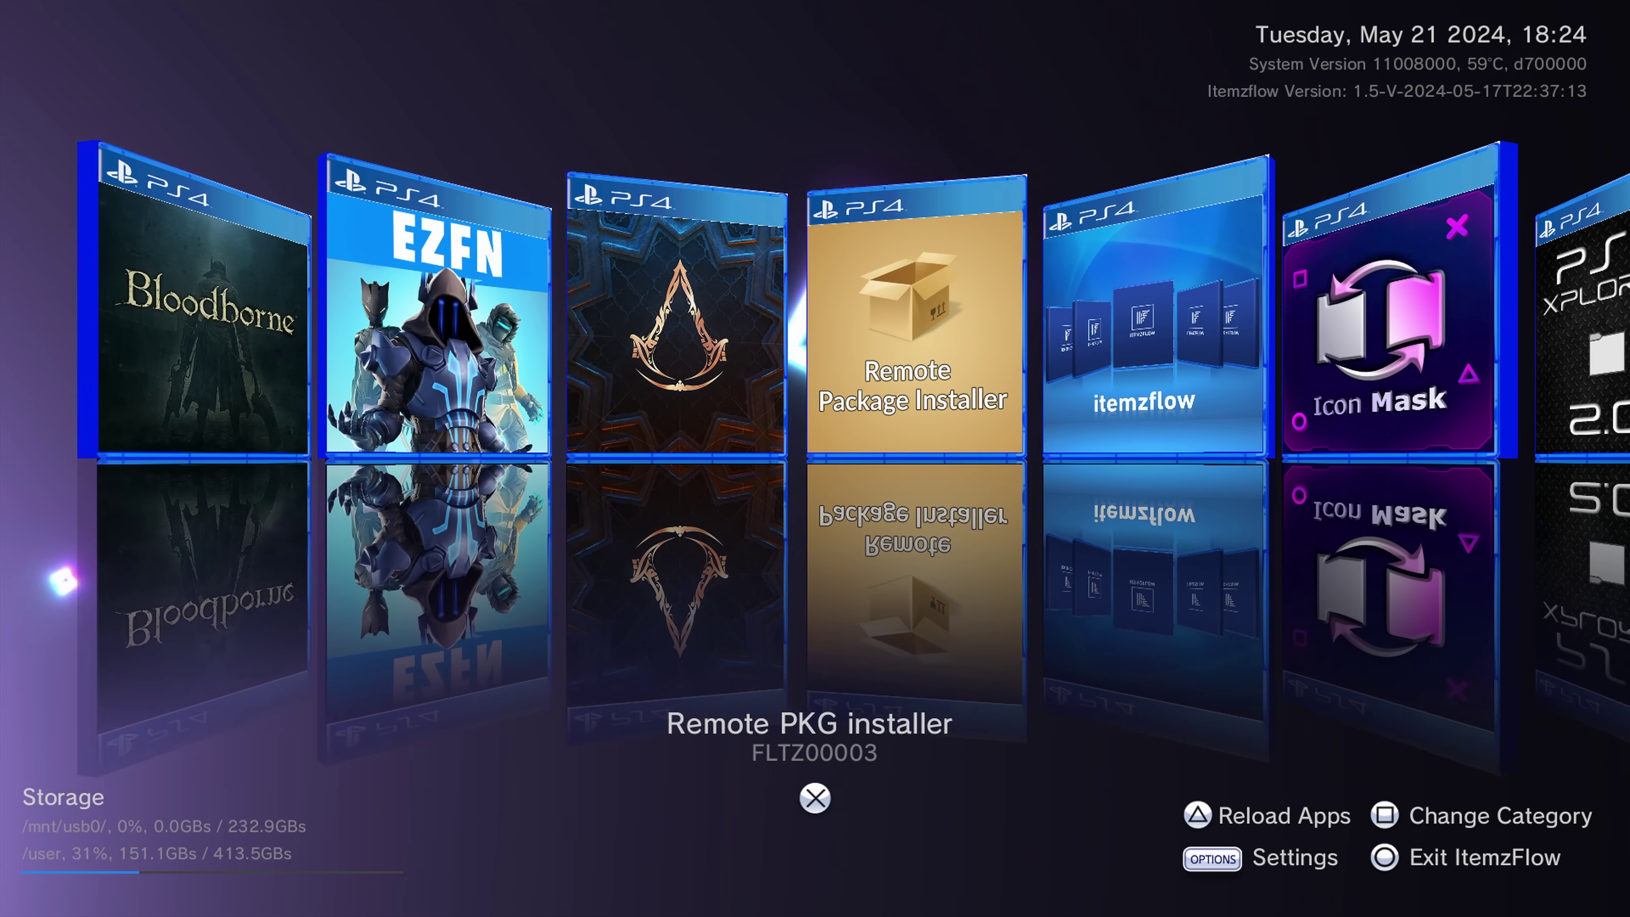
key("Left")
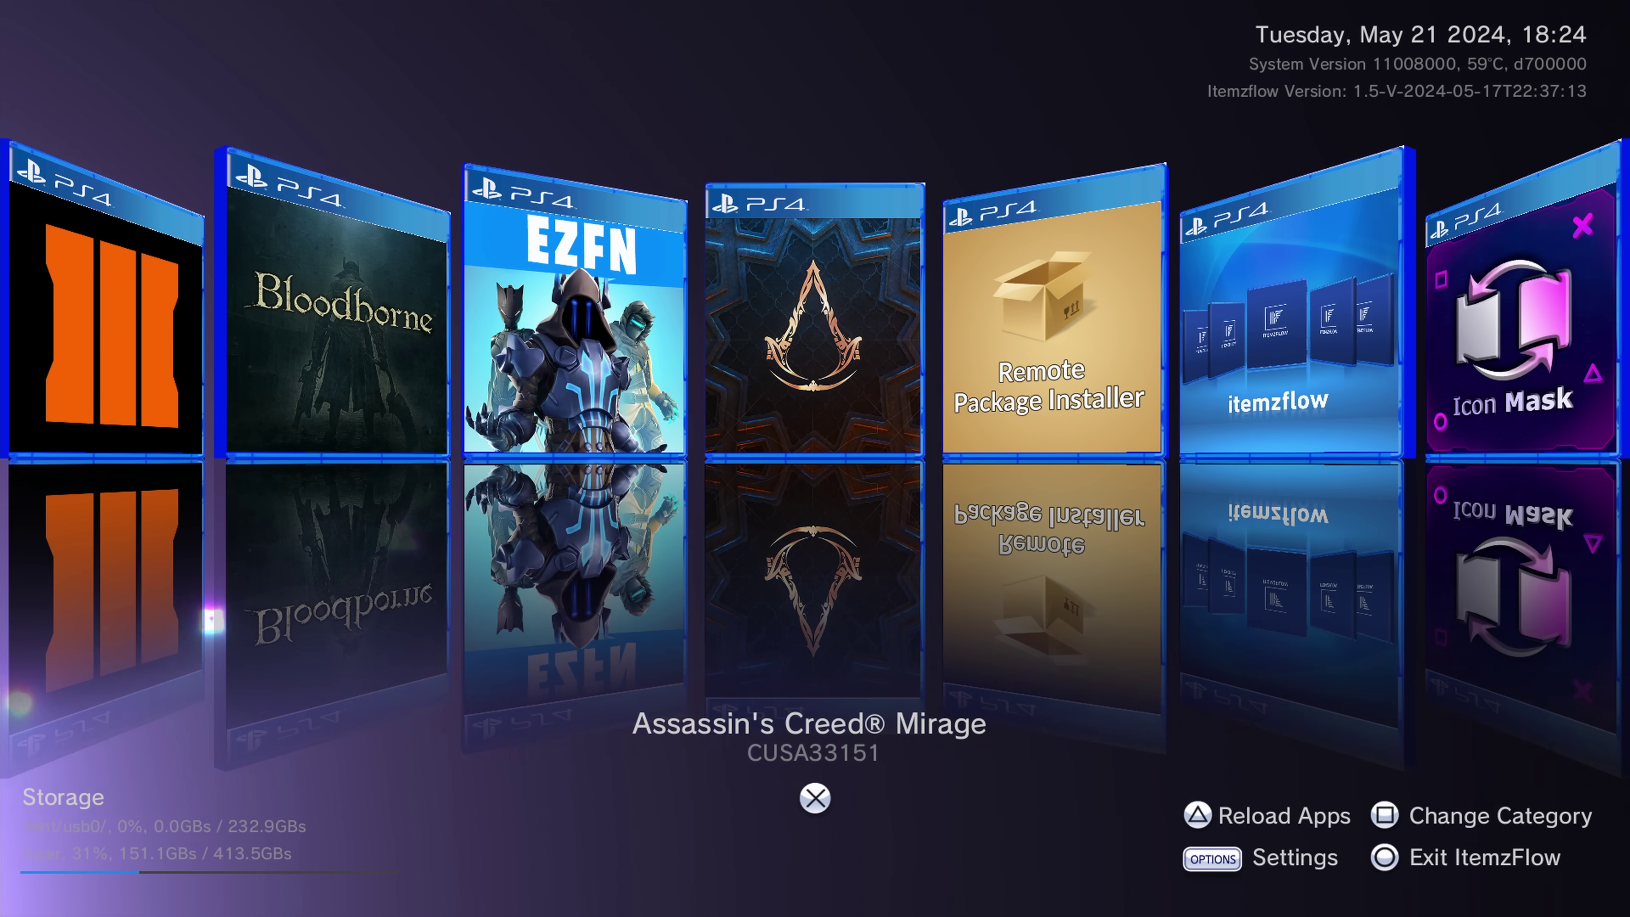
key("Return")
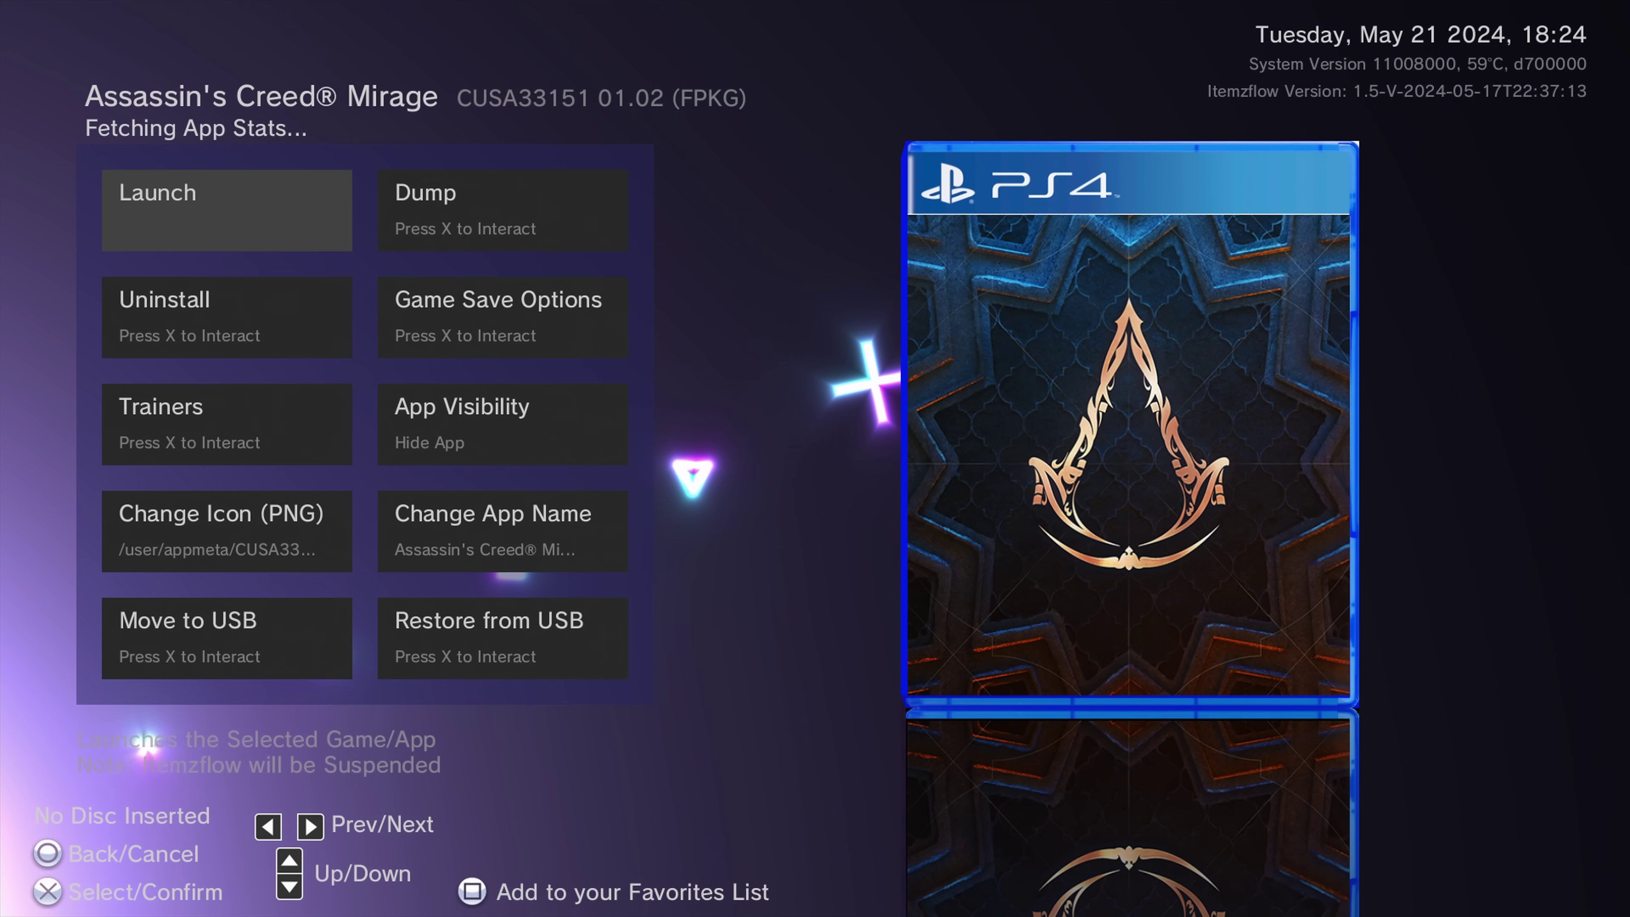
Review the Dump choices for Assassin's Creed Mirage, cycling through to Dump All
key("Right")
key("Return")
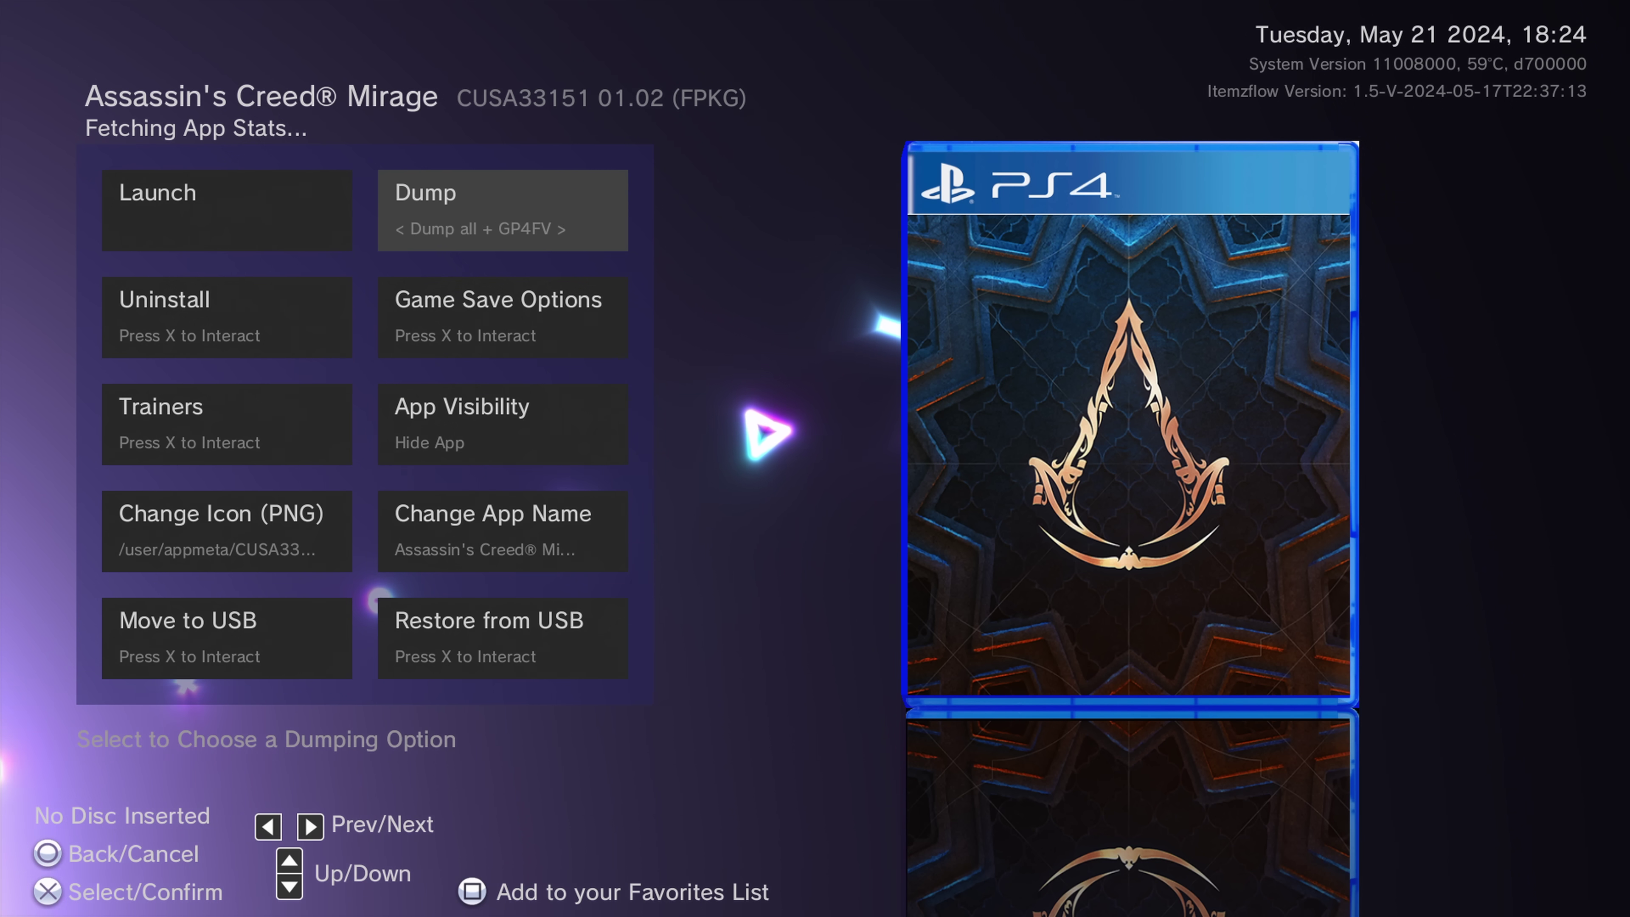
key("Right")
key("Right")
key("Right")
key("Right")
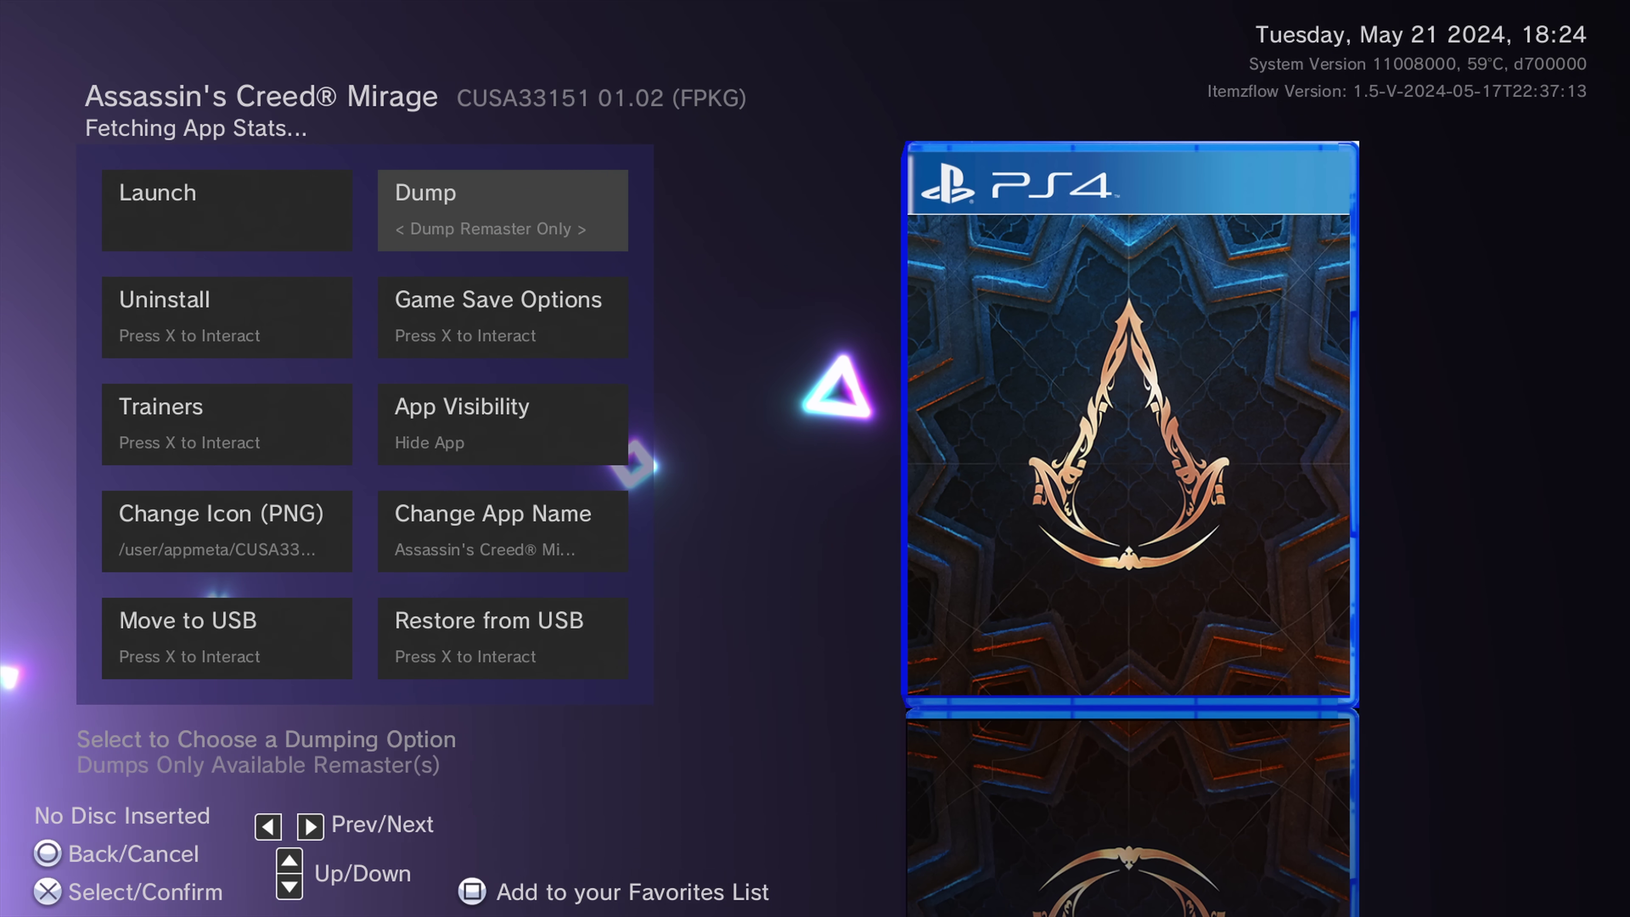
key("Right")
key("Right")
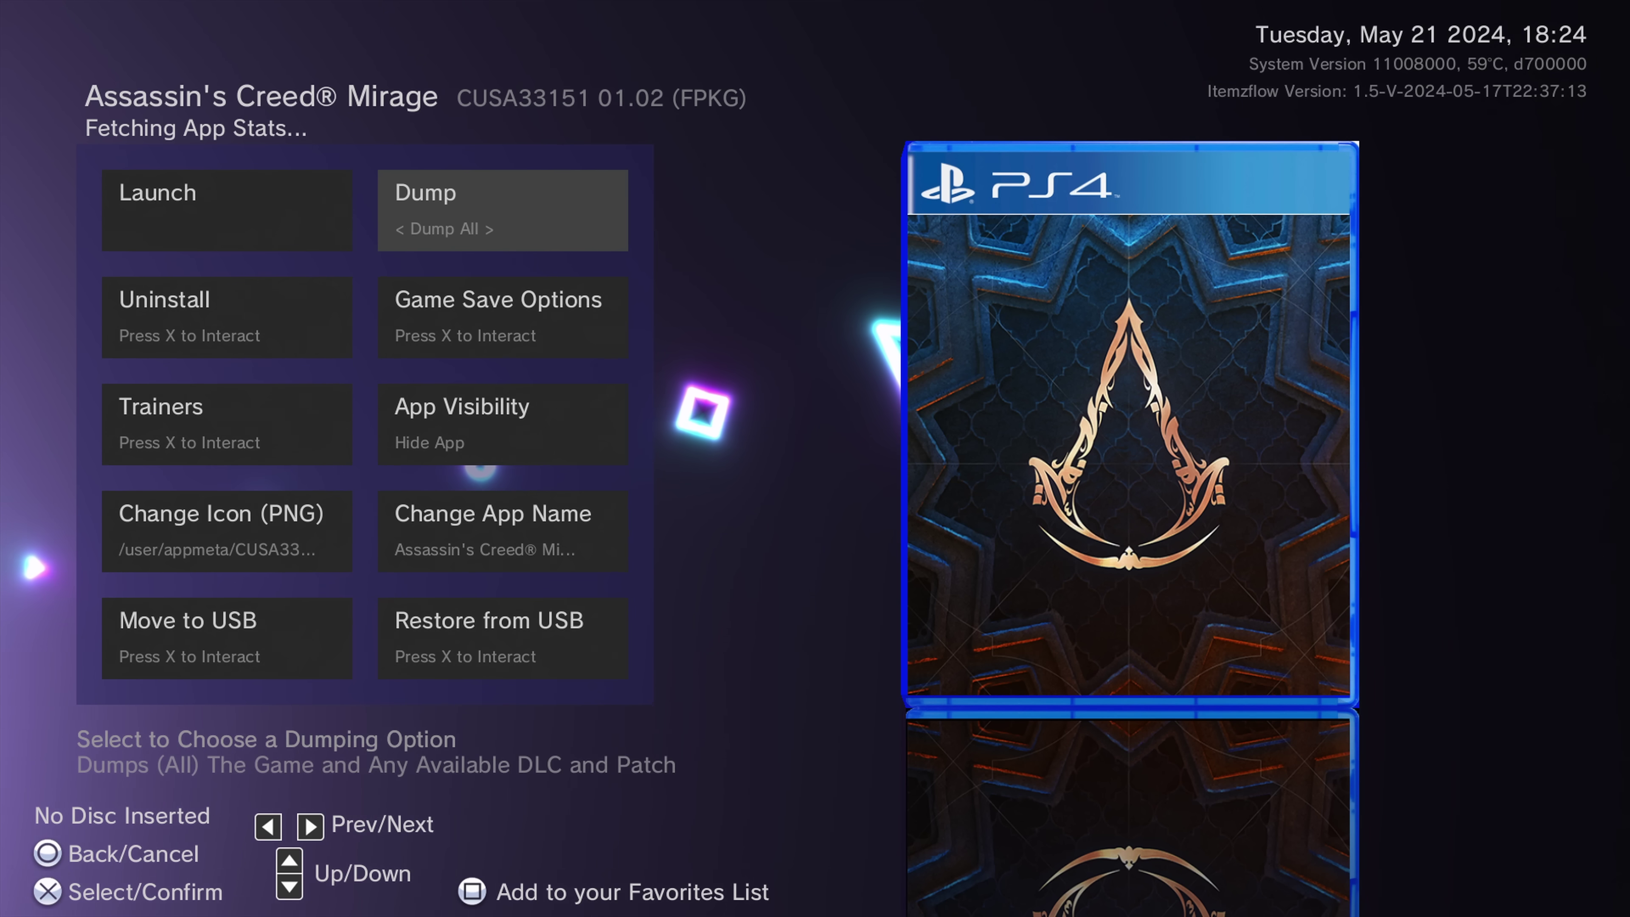
key("Escape")
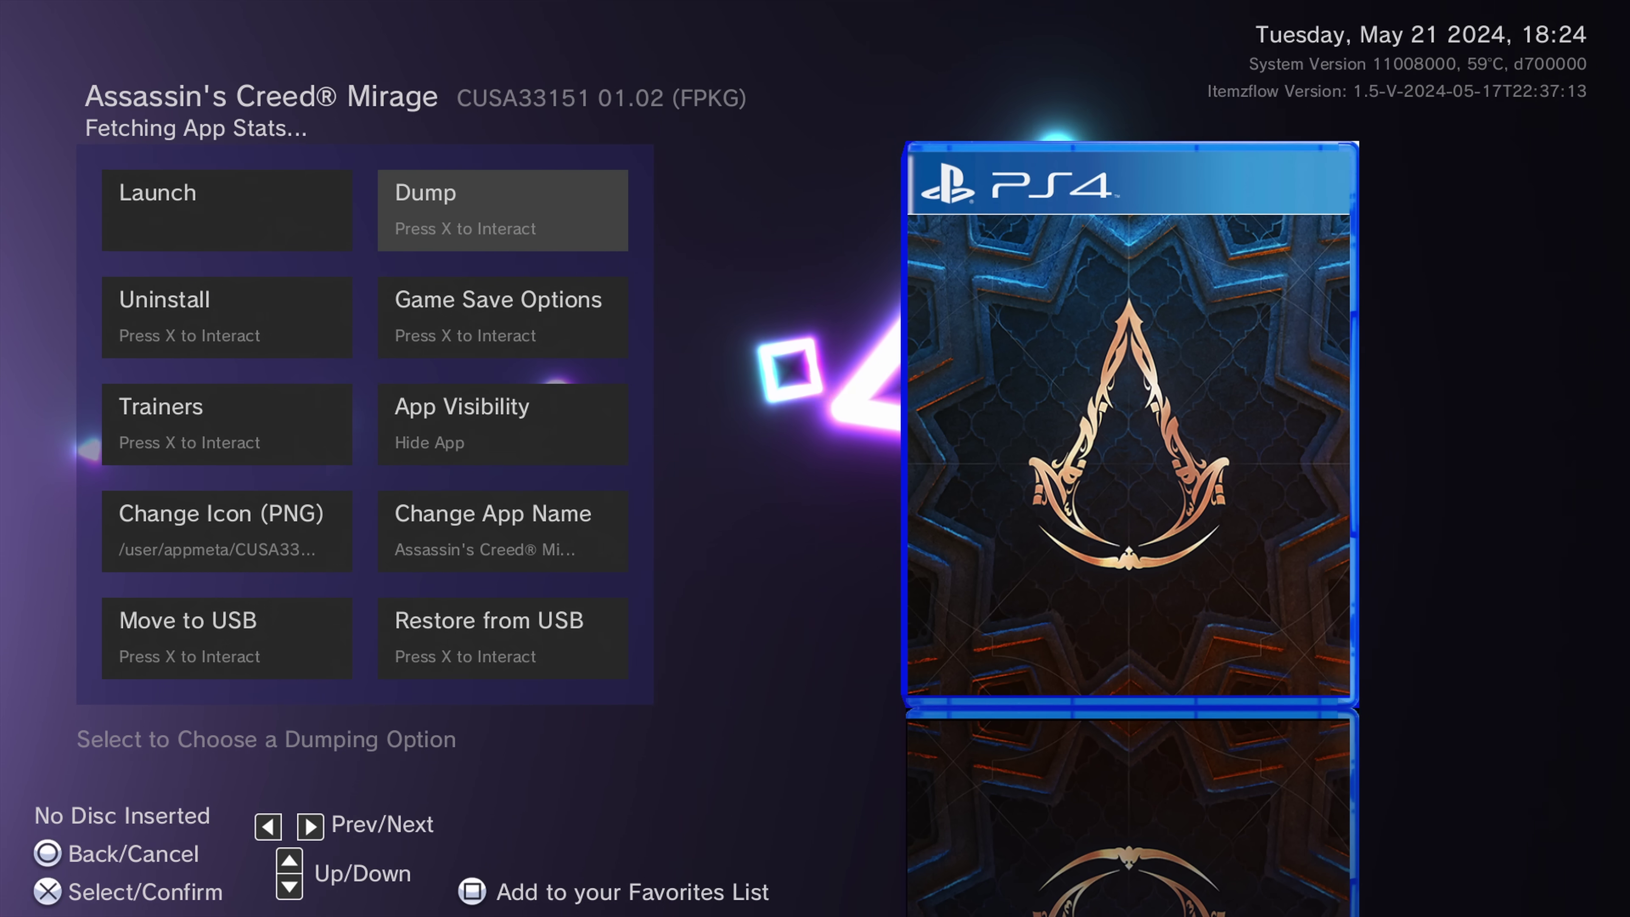
Review the Uninstall choices, leaving Uninstall Game/App selected, then show the game save options
key("Left")
key("Down")
key("Return")
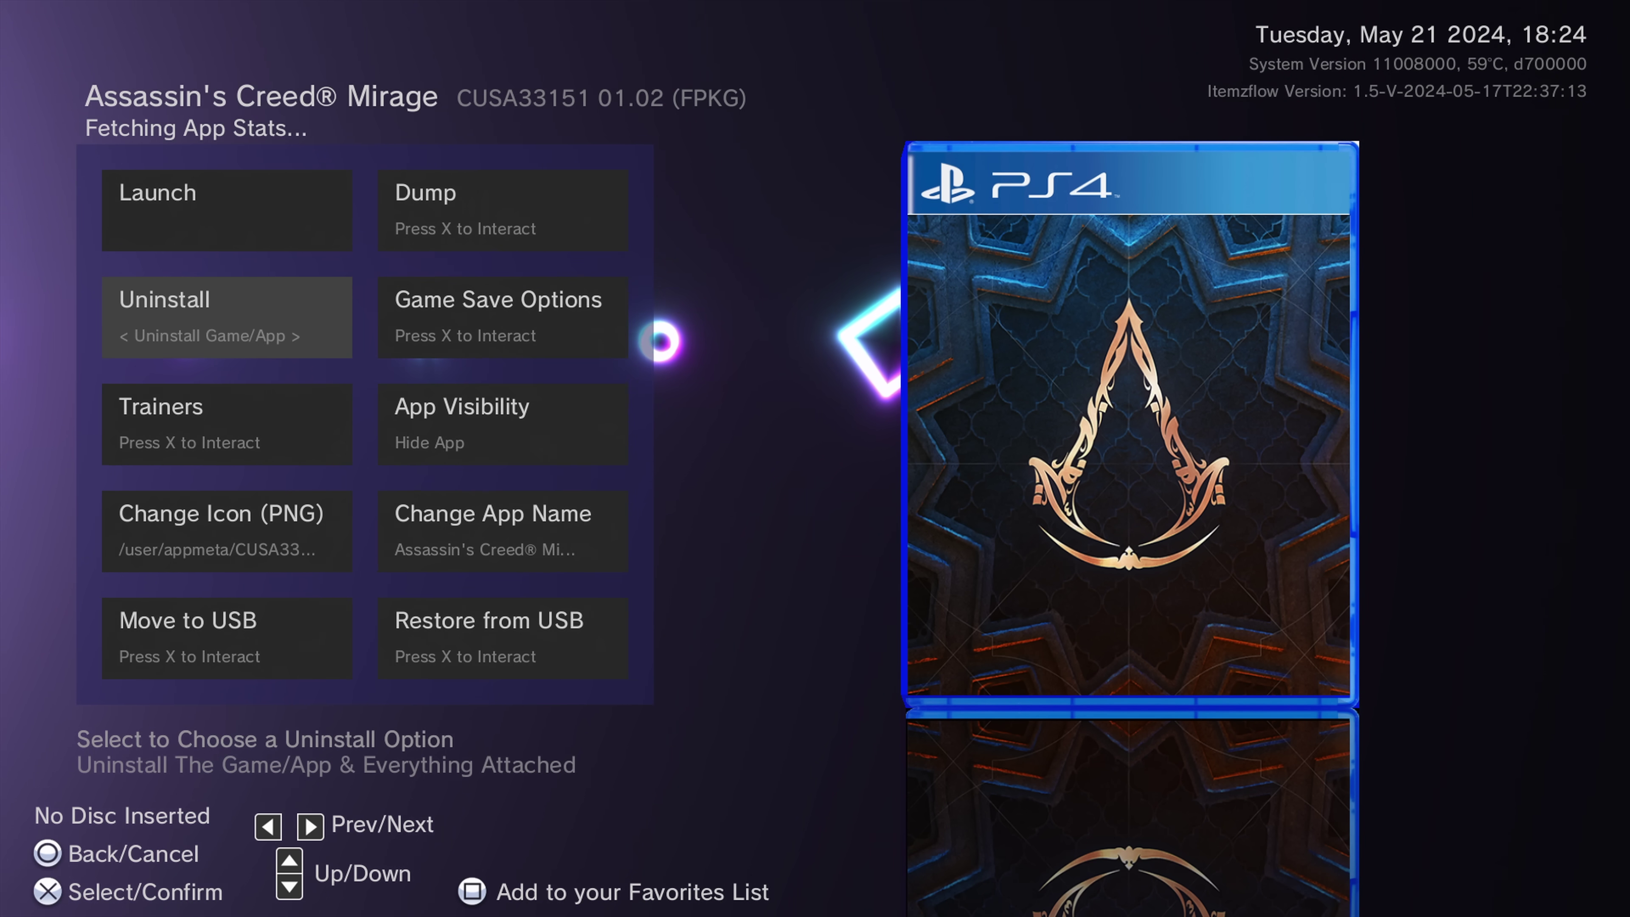
key("Right")
key("Left")
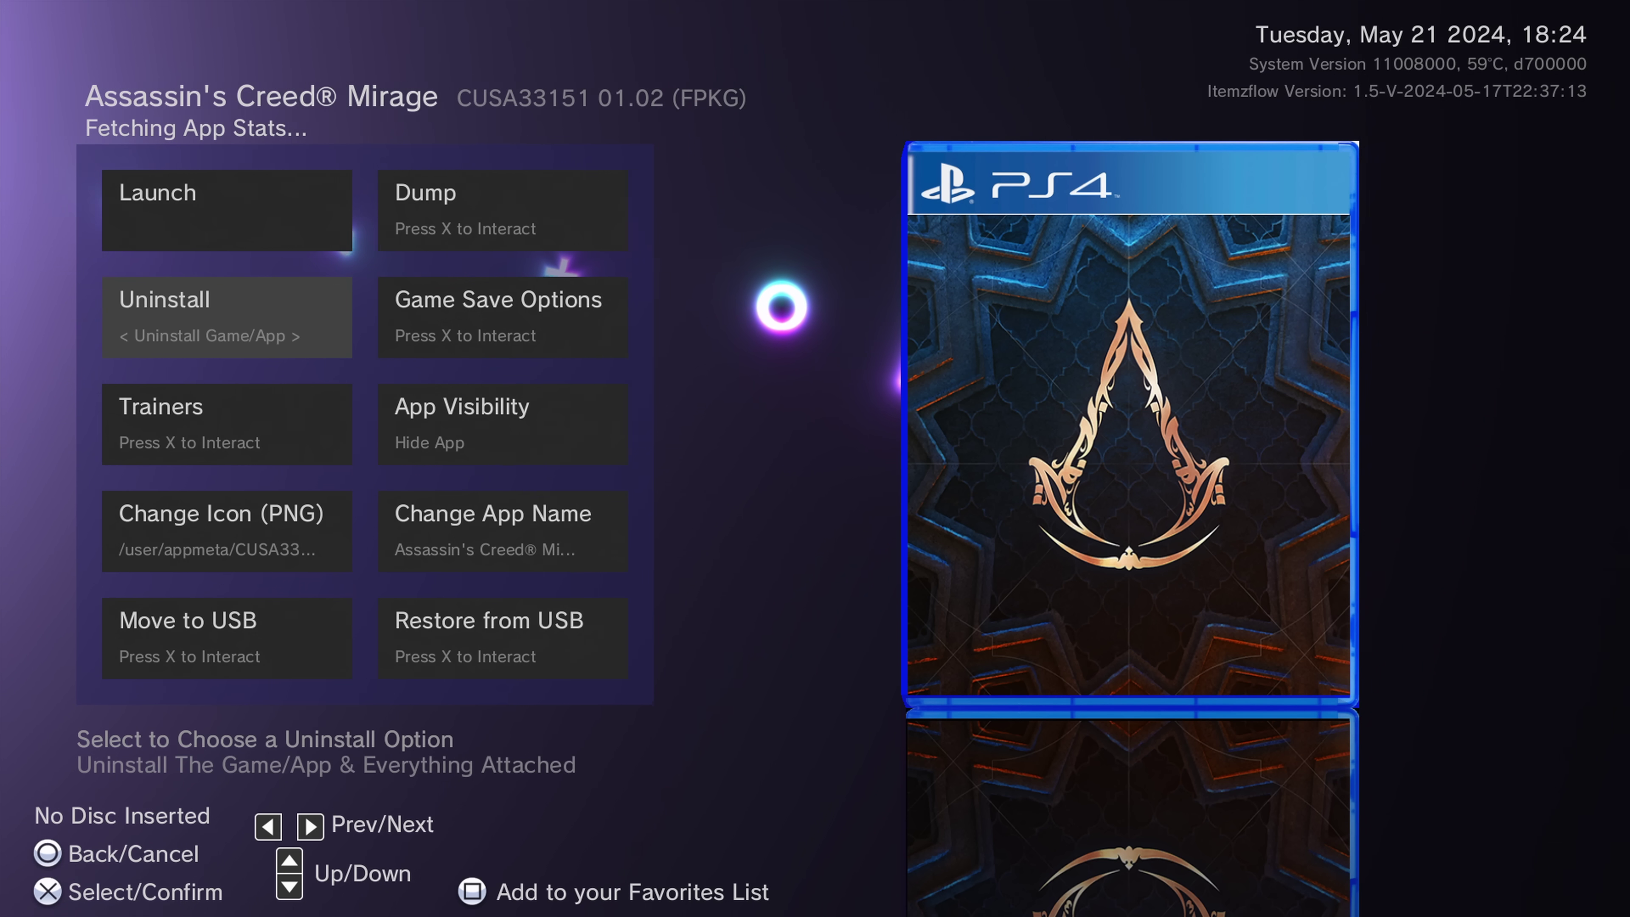
key("Right")
key("Left")
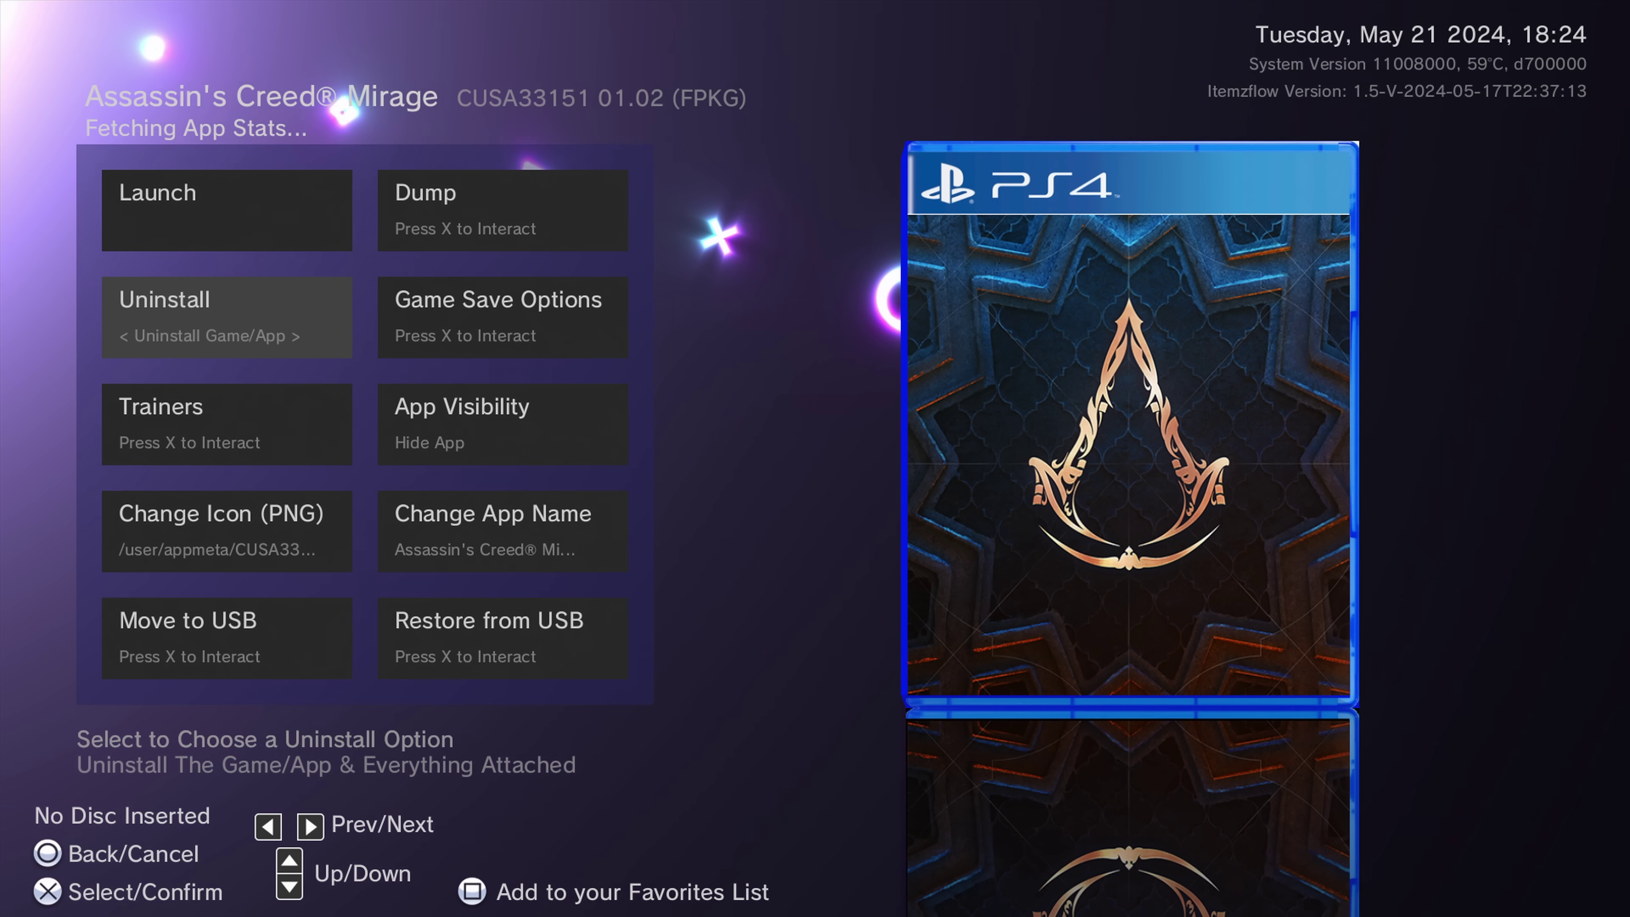
key("Escape")
key("Right")
key("Return")
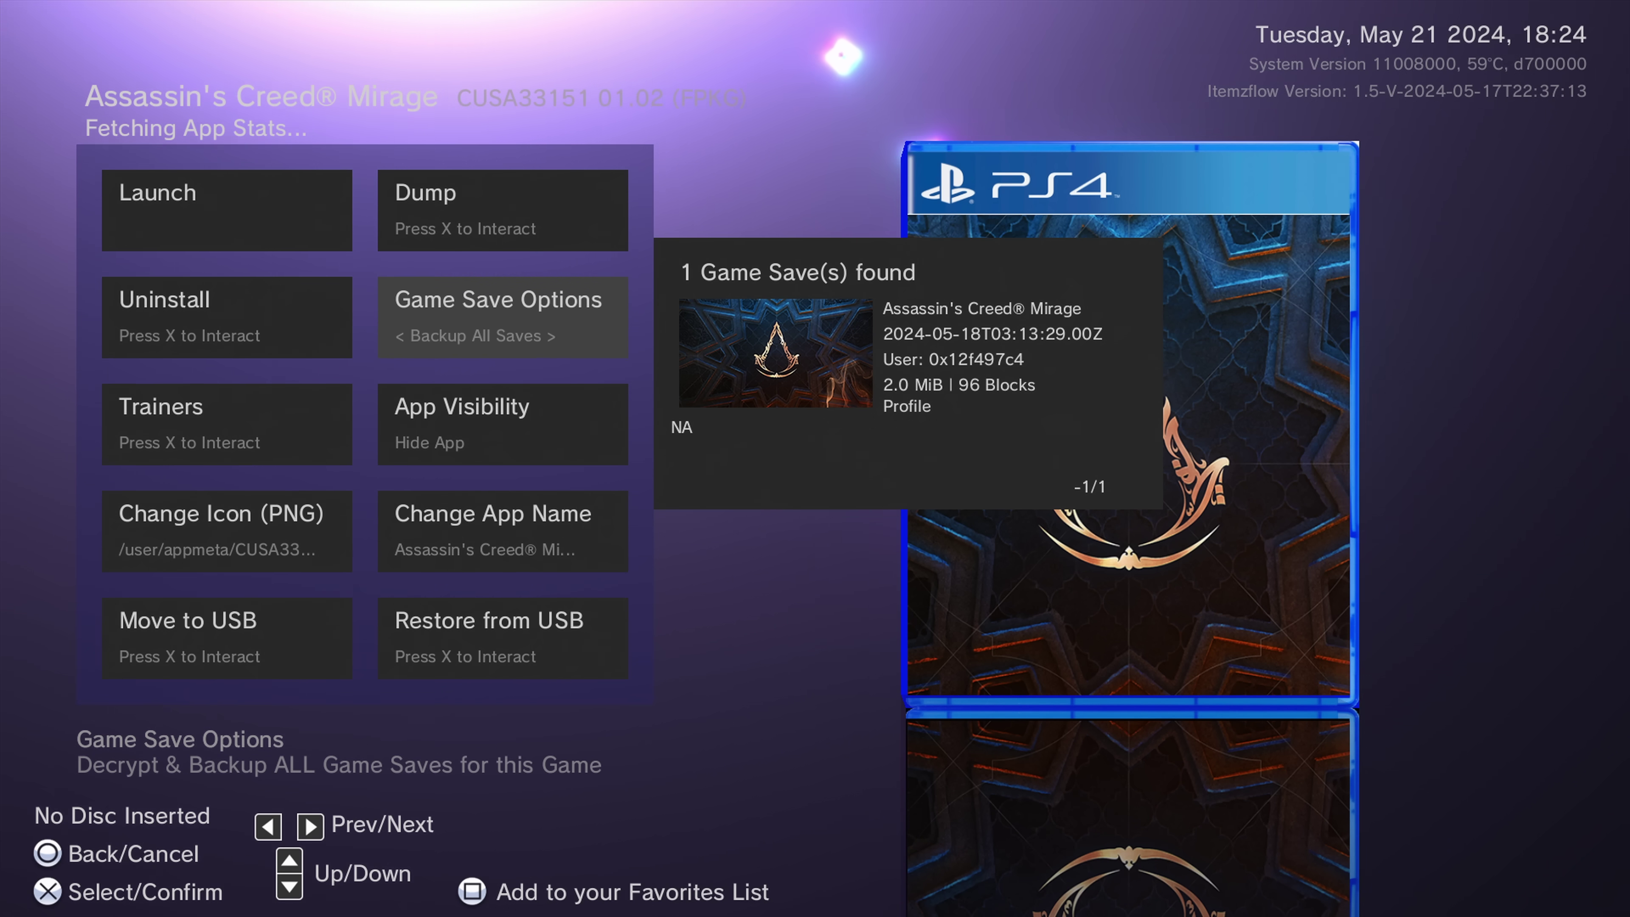
Cycle the save actions through Import Save and Delete All Saves to Backup All Saves
key("Right")
key("Right")
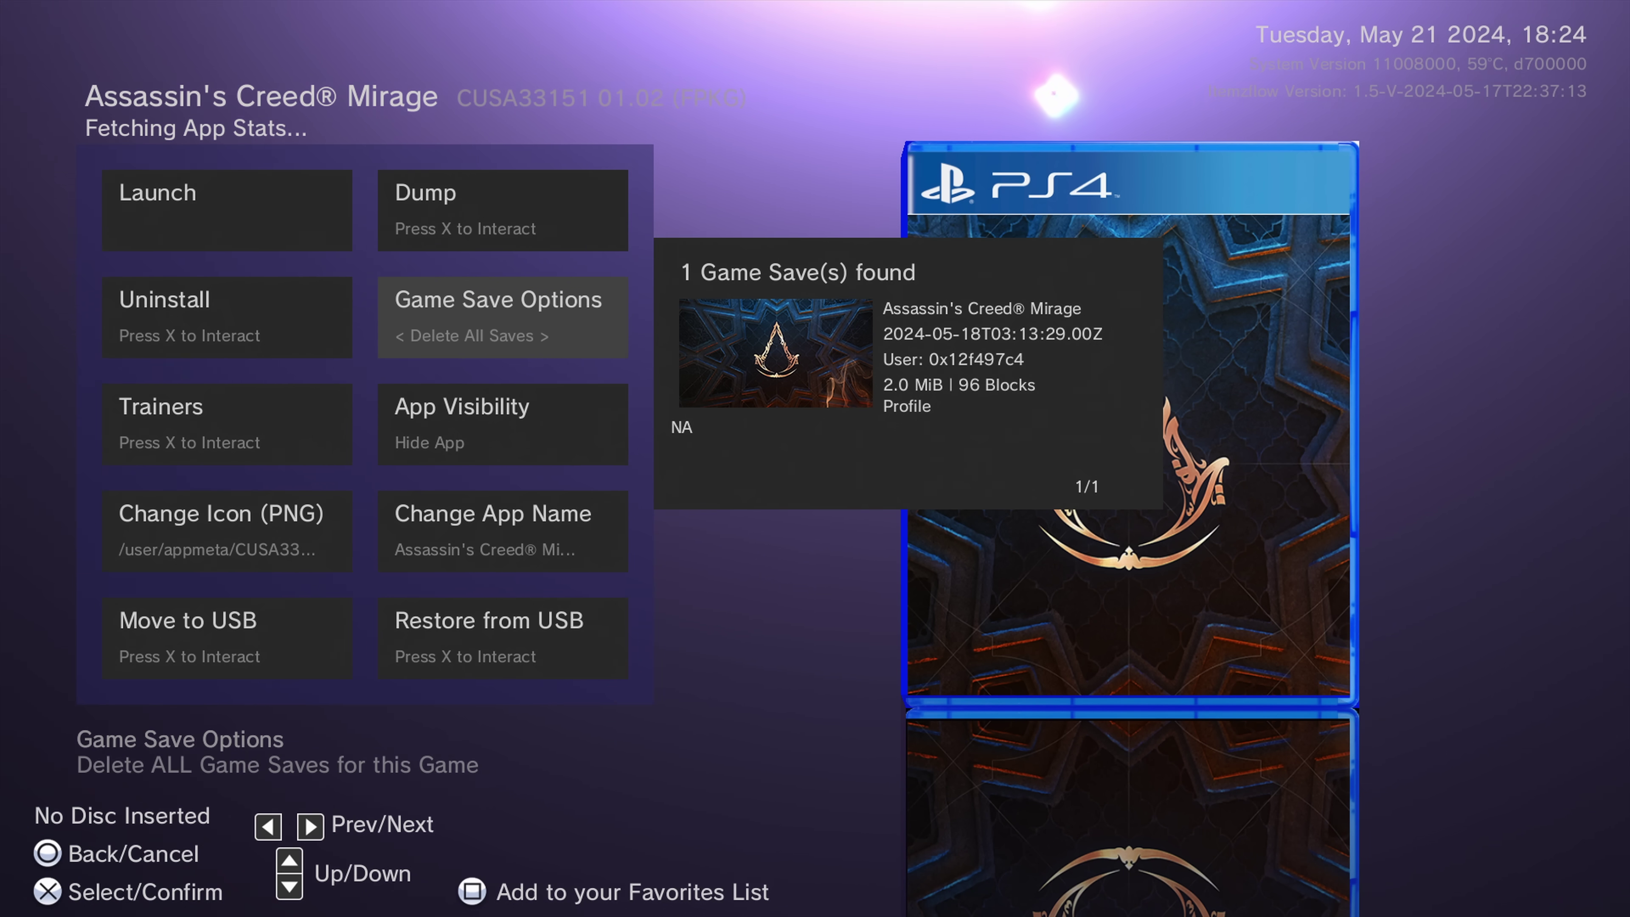
key("Right")
key("Escape")
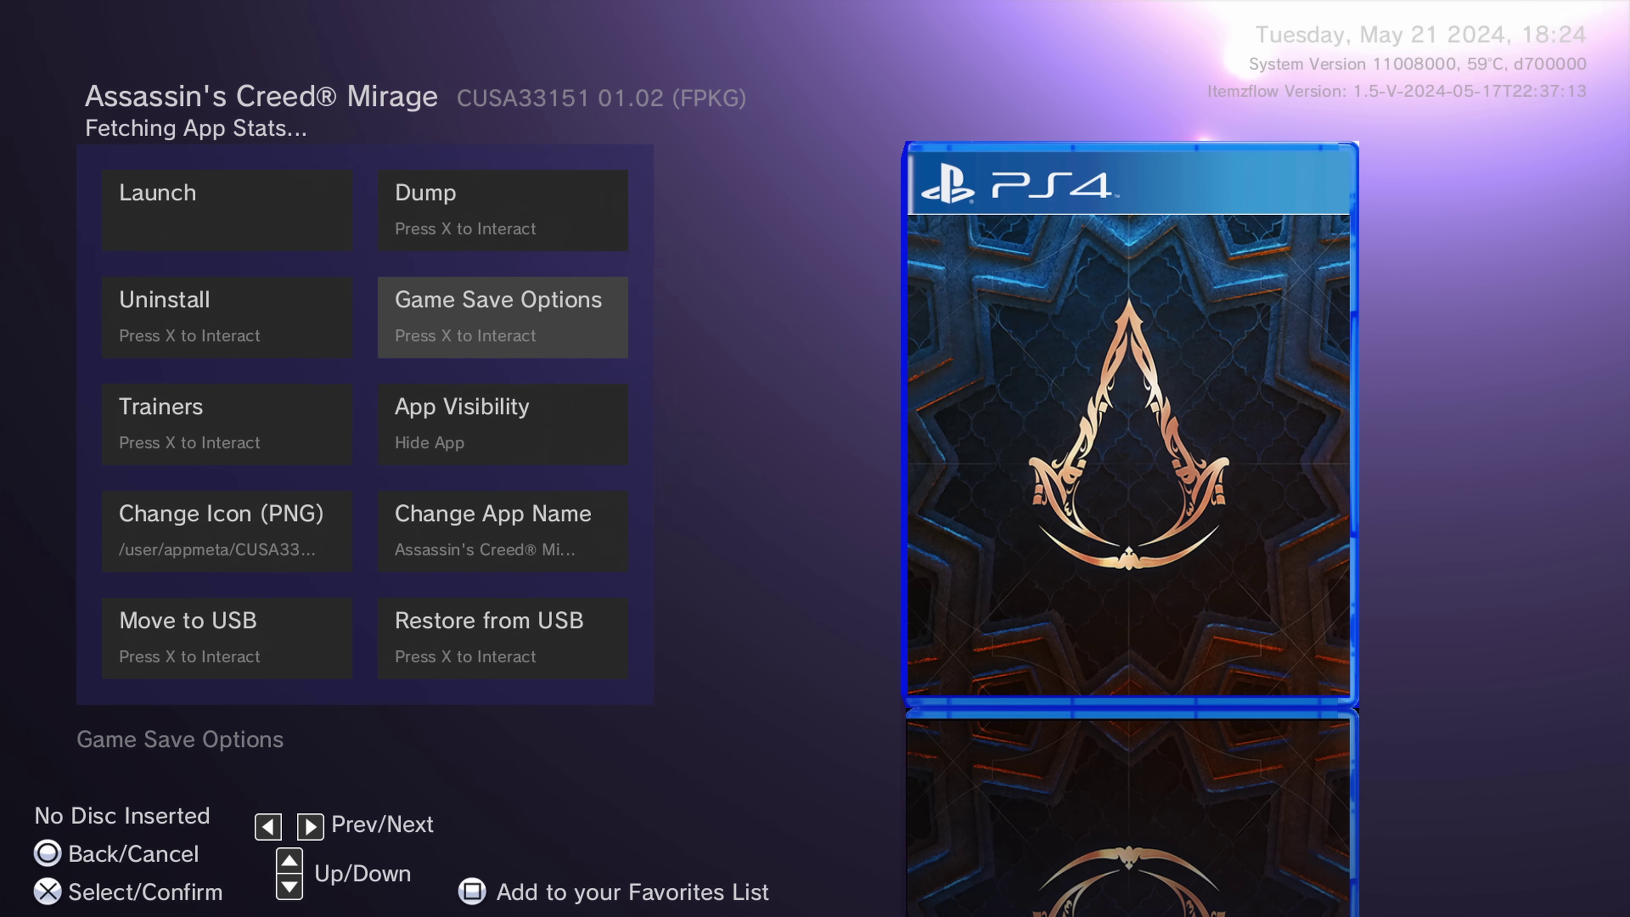
Browse Trainers, App Visibility, Change Icon and Move to USB, then return to the carousel
key("Left")
key("Down")
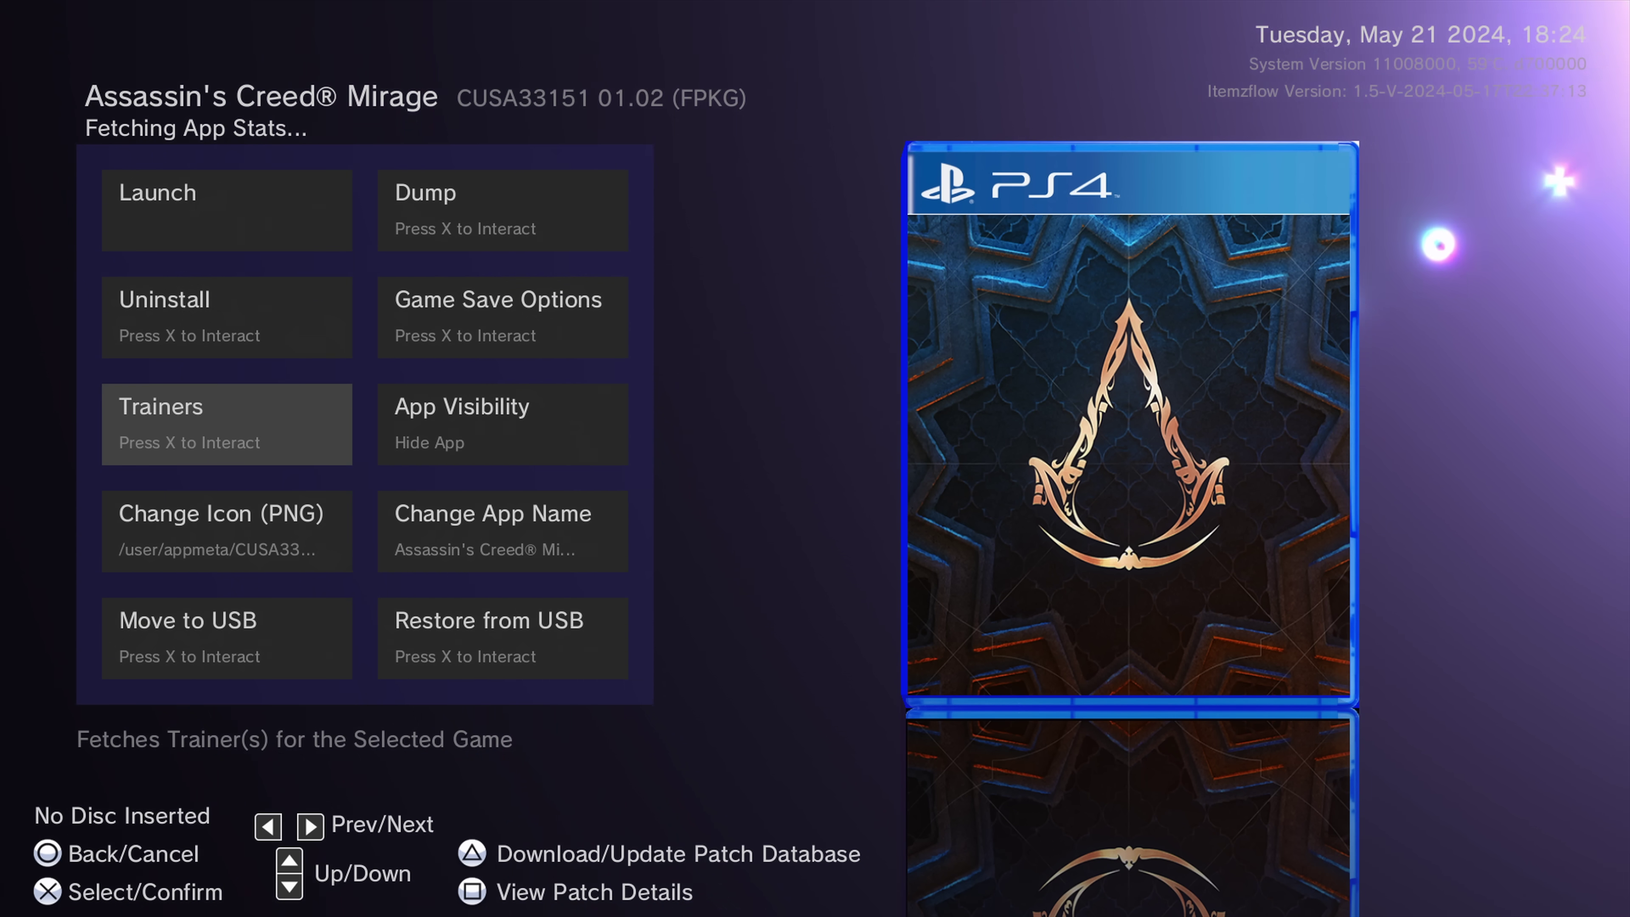
key("Right")
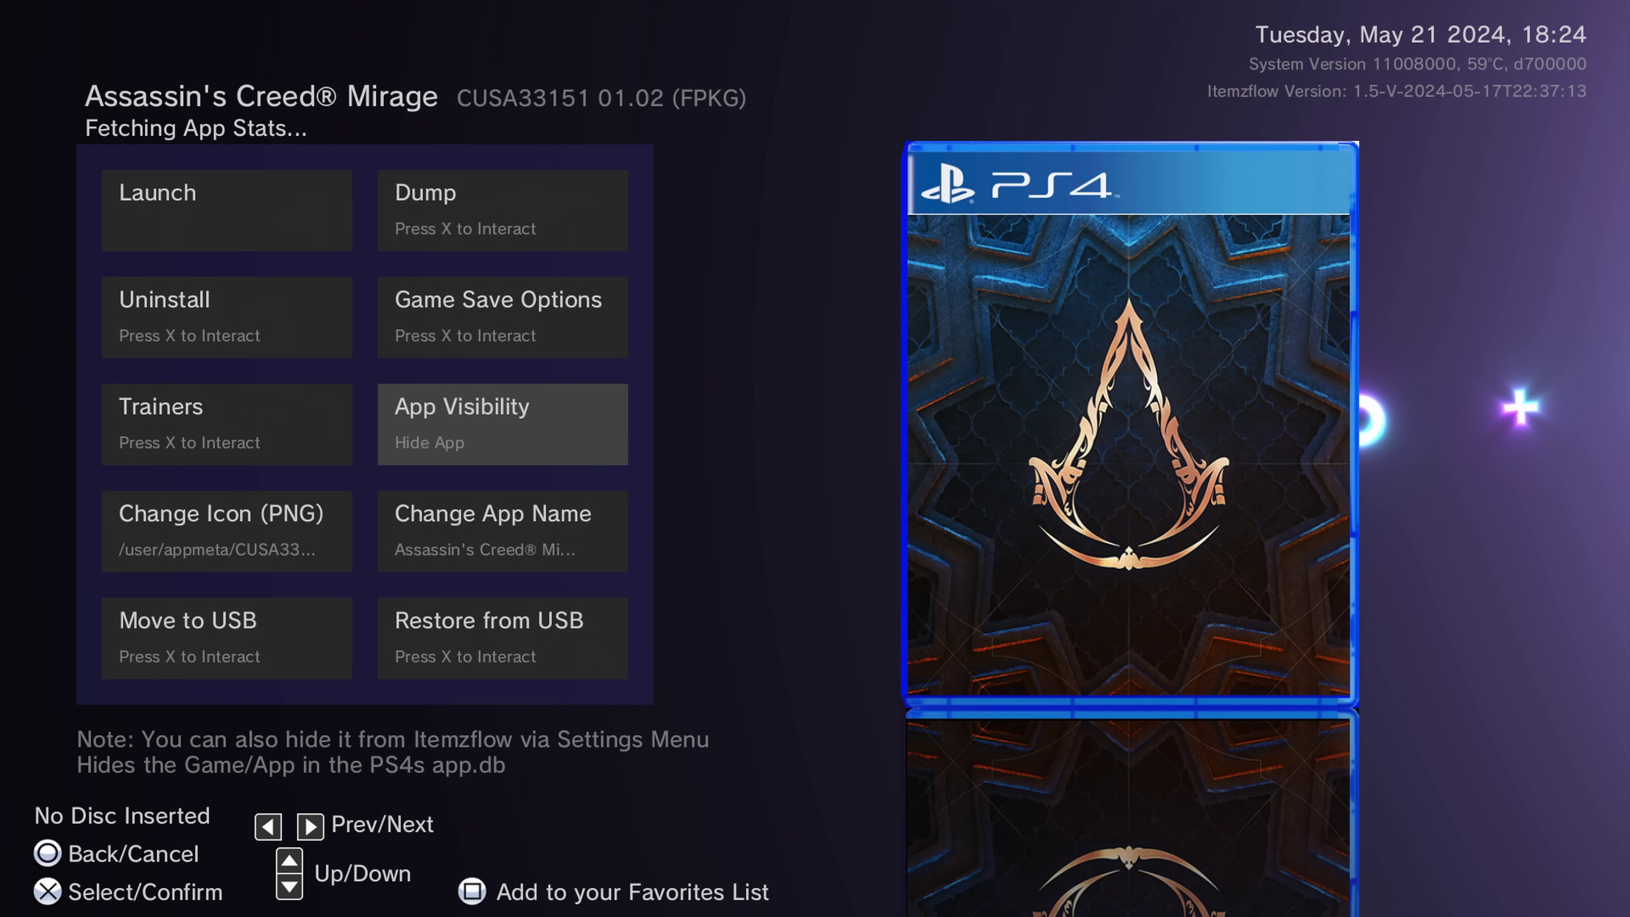
key("Left")
key("Down")
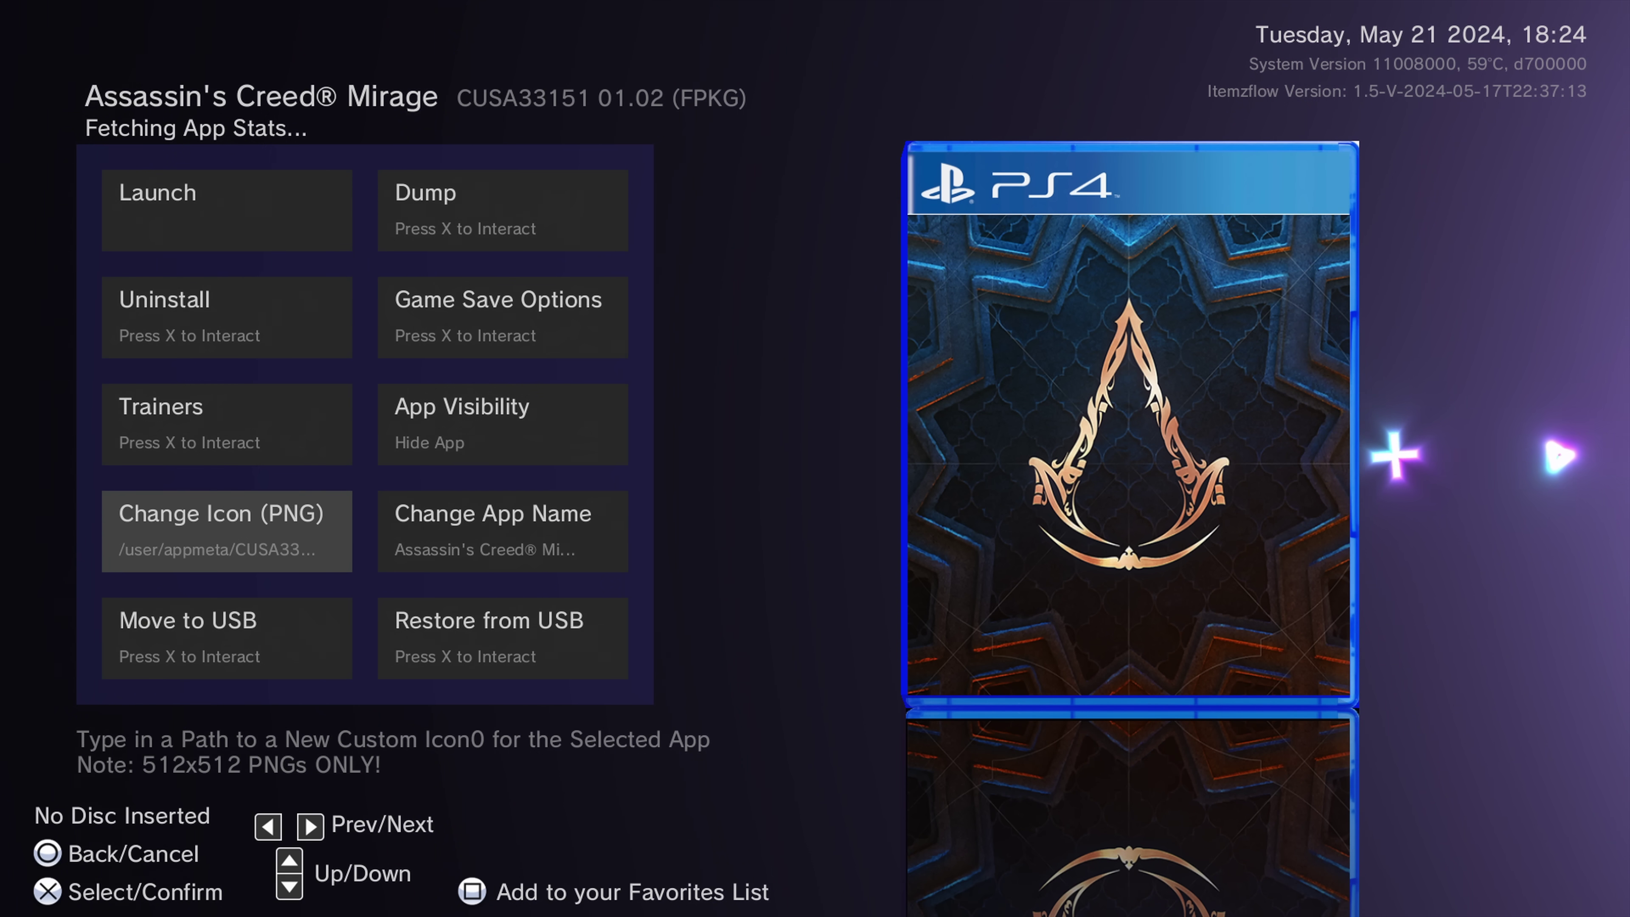
key("Down")
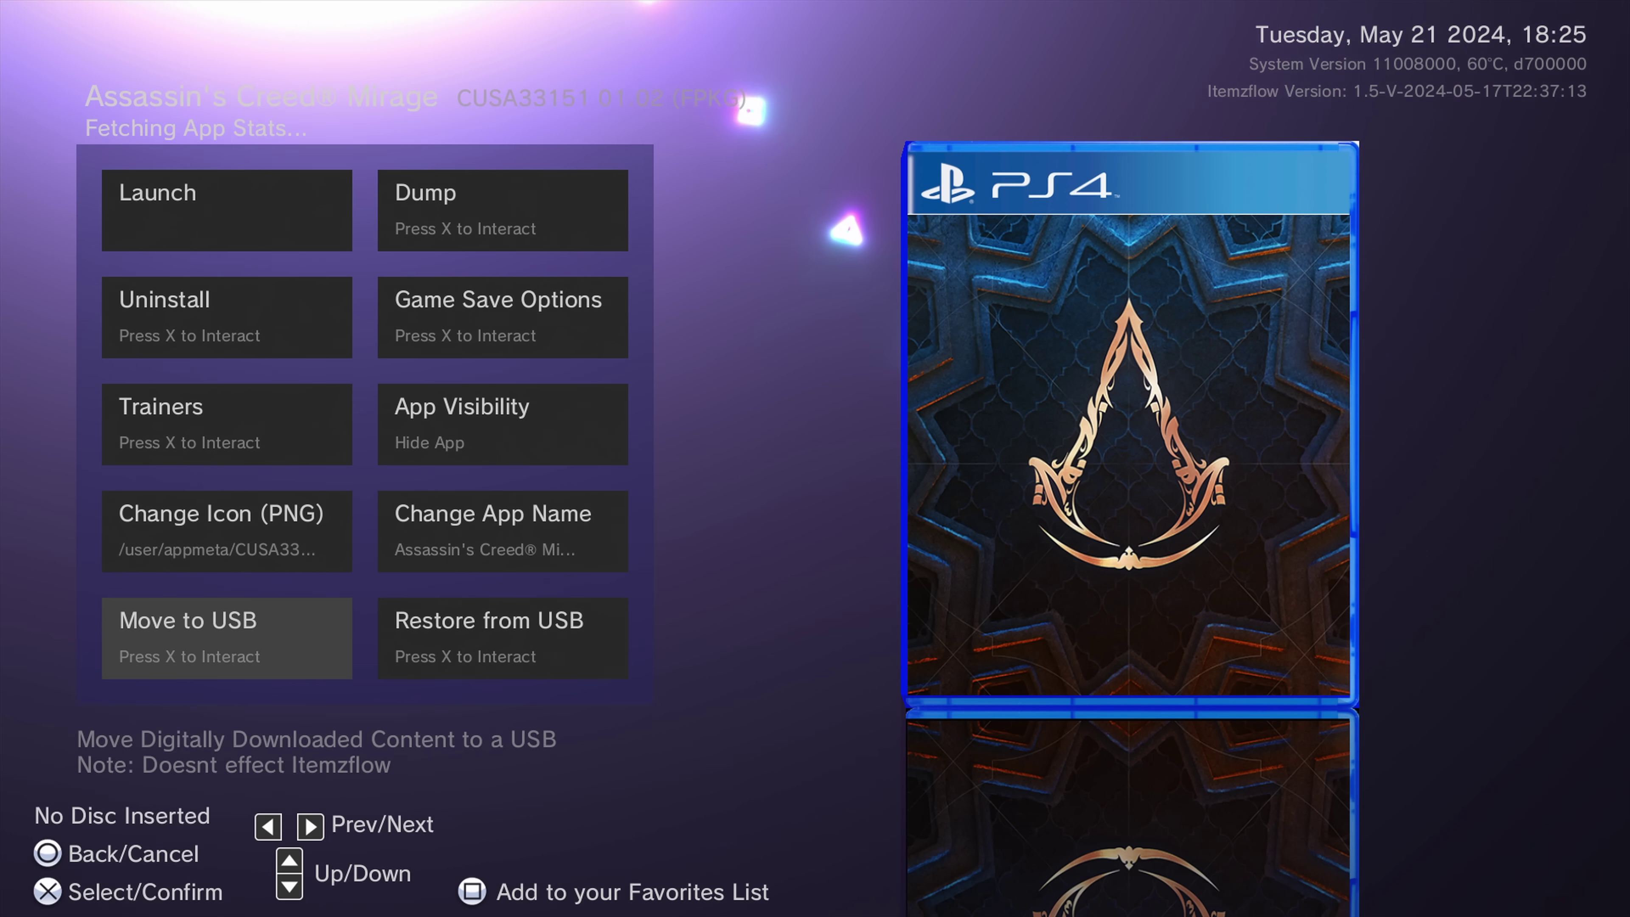
key("Escape")
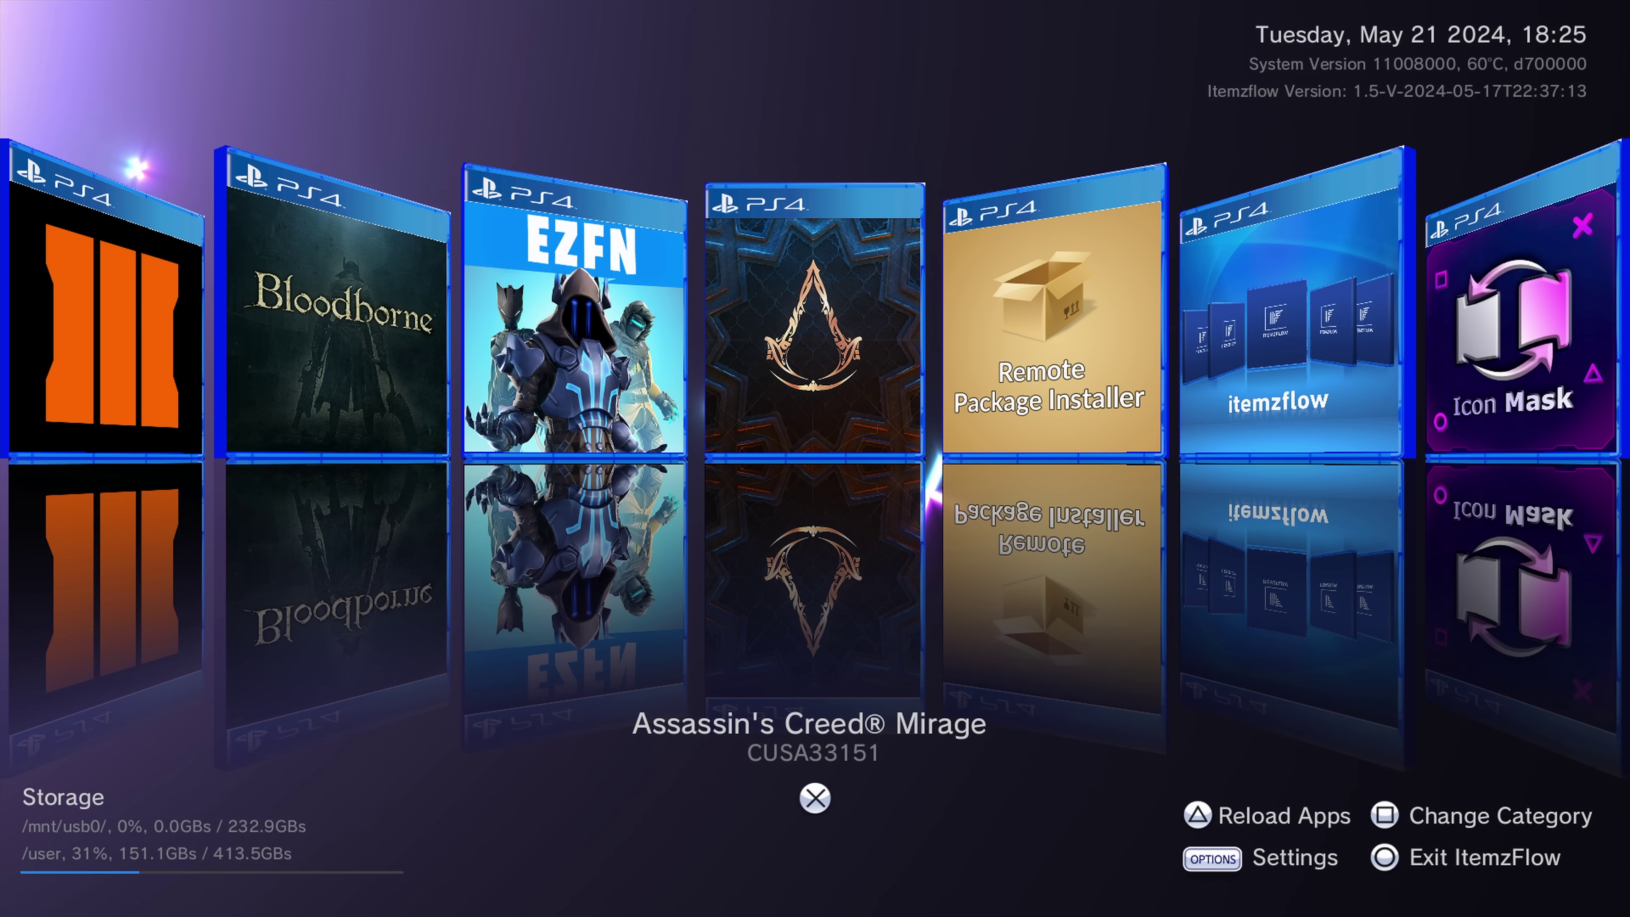
Browse the Settings entries to Rebuild FPKG Database and run it, fixing 27 apps
key("Menu")
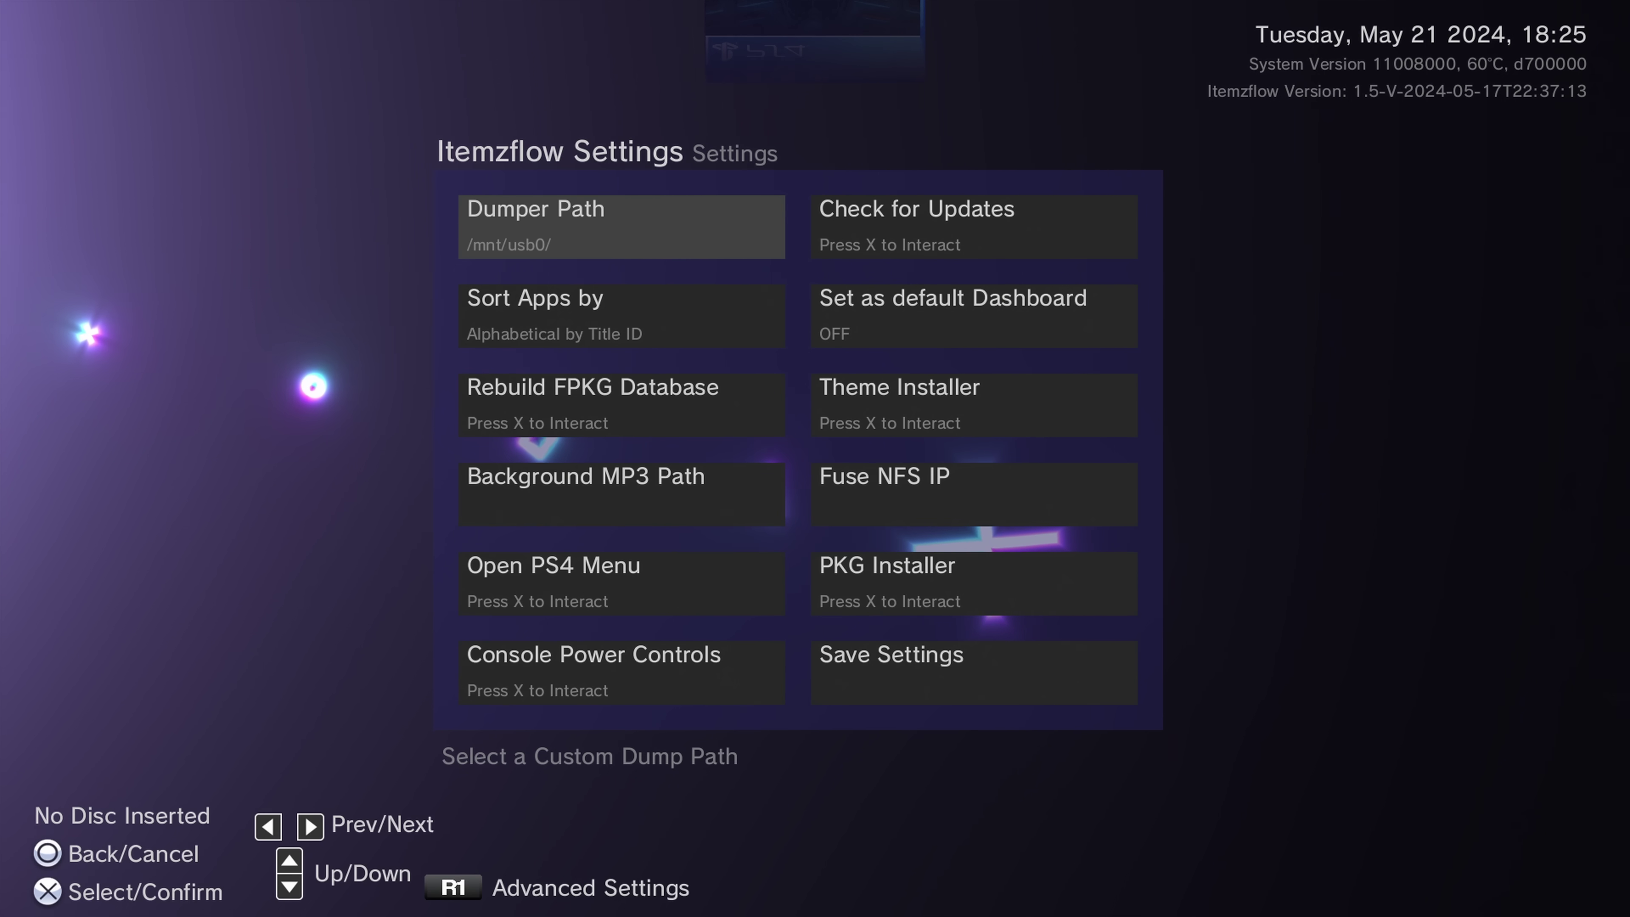
key("Down")
key("Down")
key("Down")
key("Down")
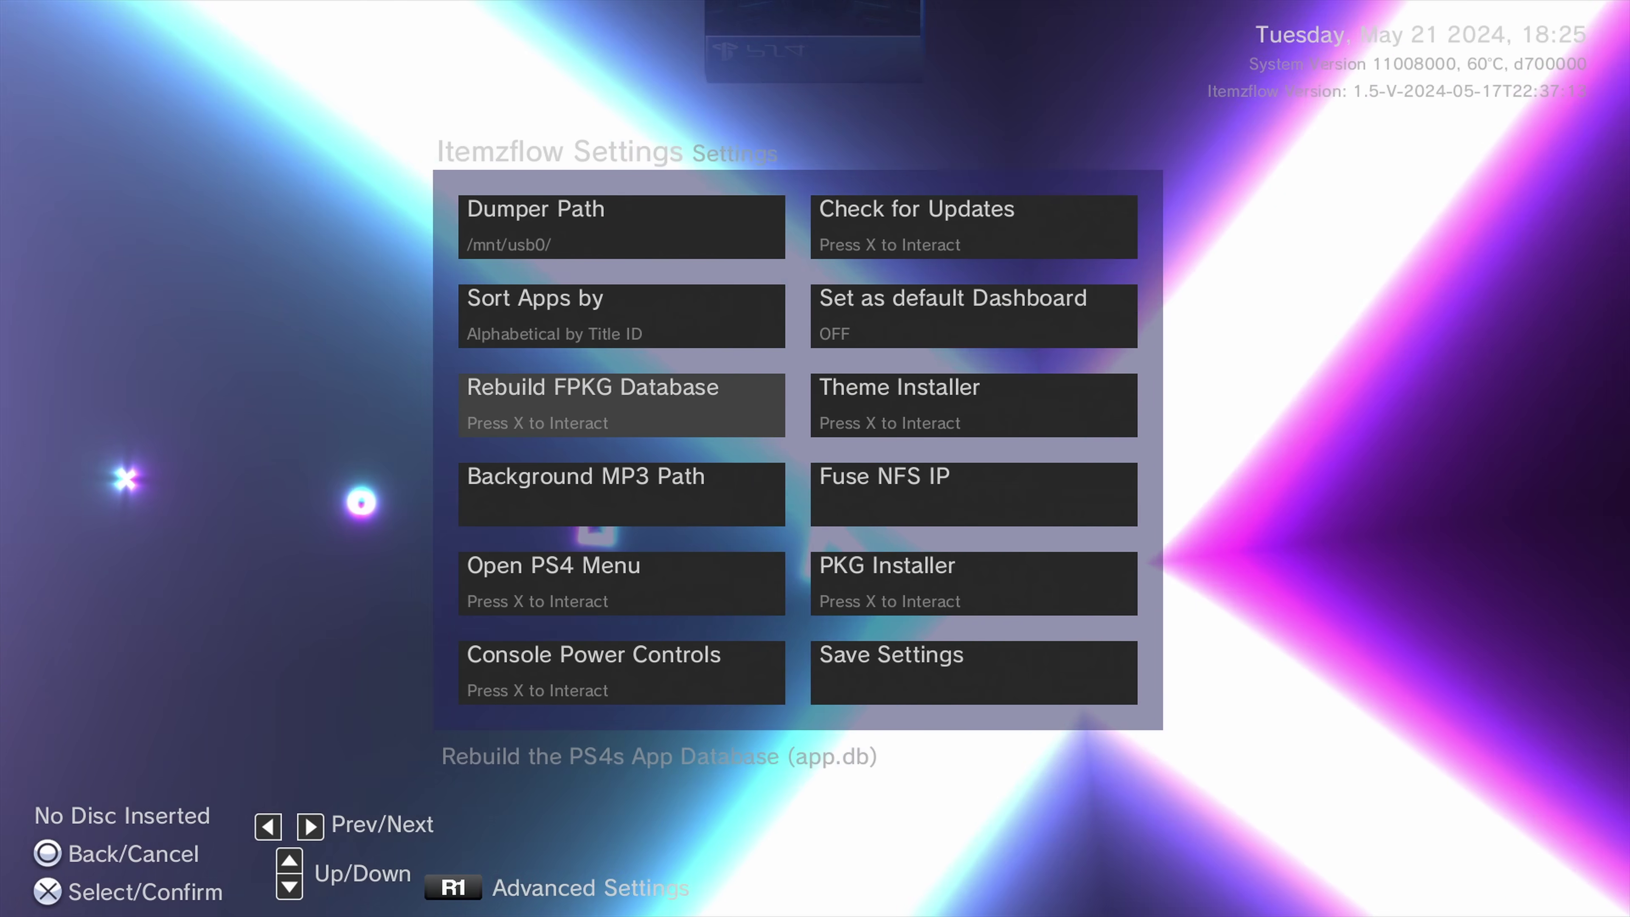
key("Right")
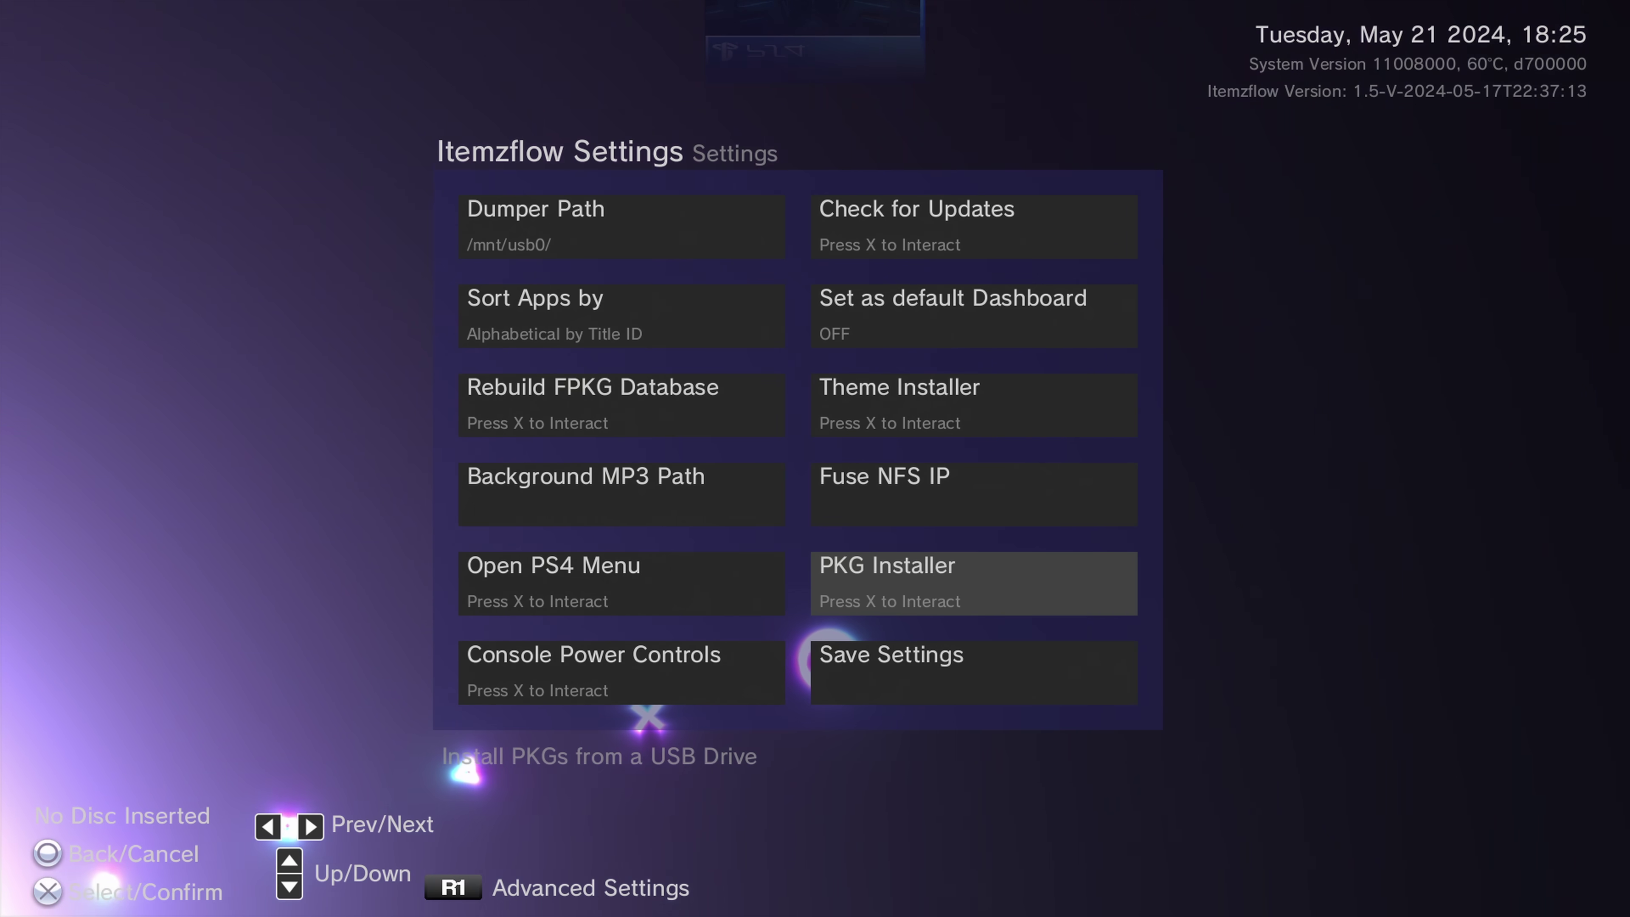
key("Left")
key("Up")
key("Up")
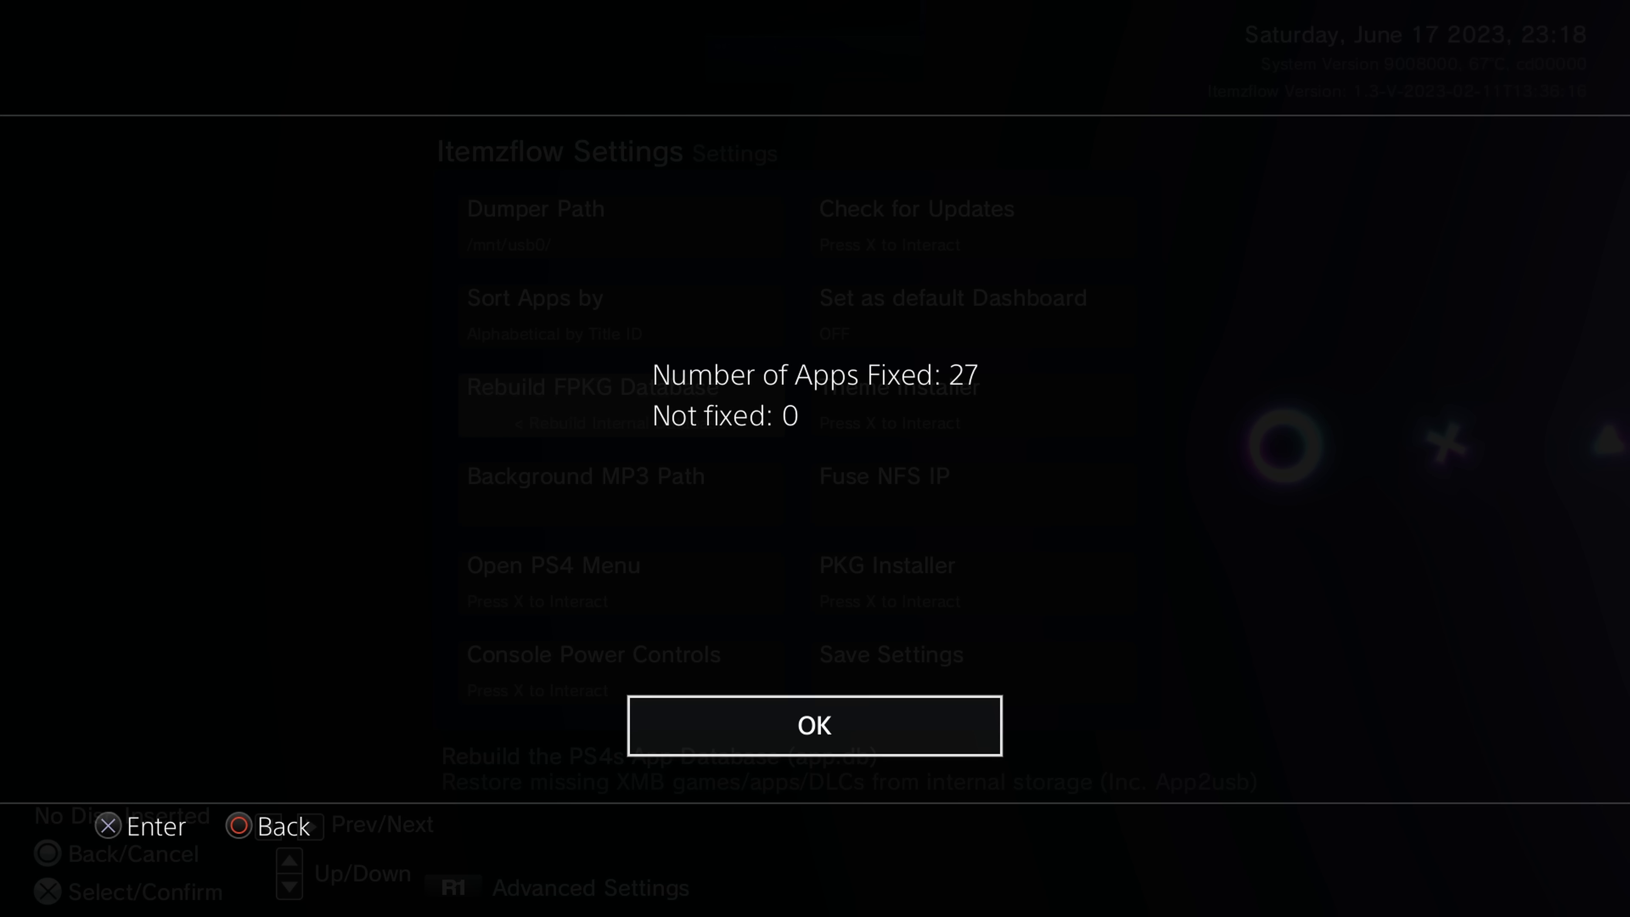
Dismiss the rebuild result and set the Fuse NFS IP to 192.168.137.1
key("Return")
key("Down")
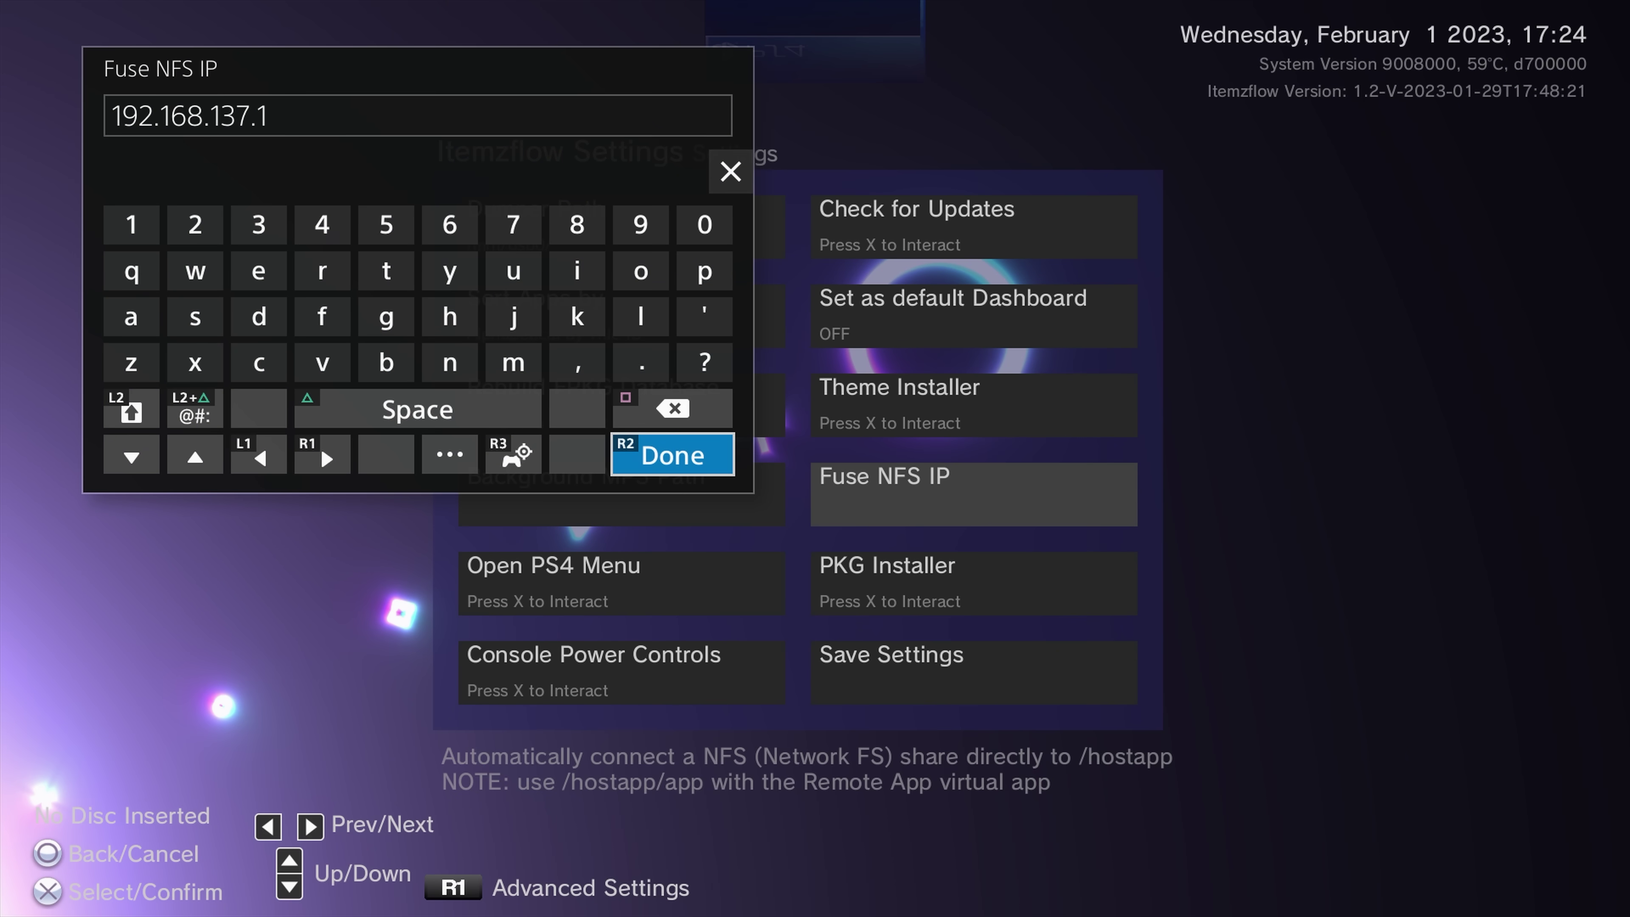
key("Return")
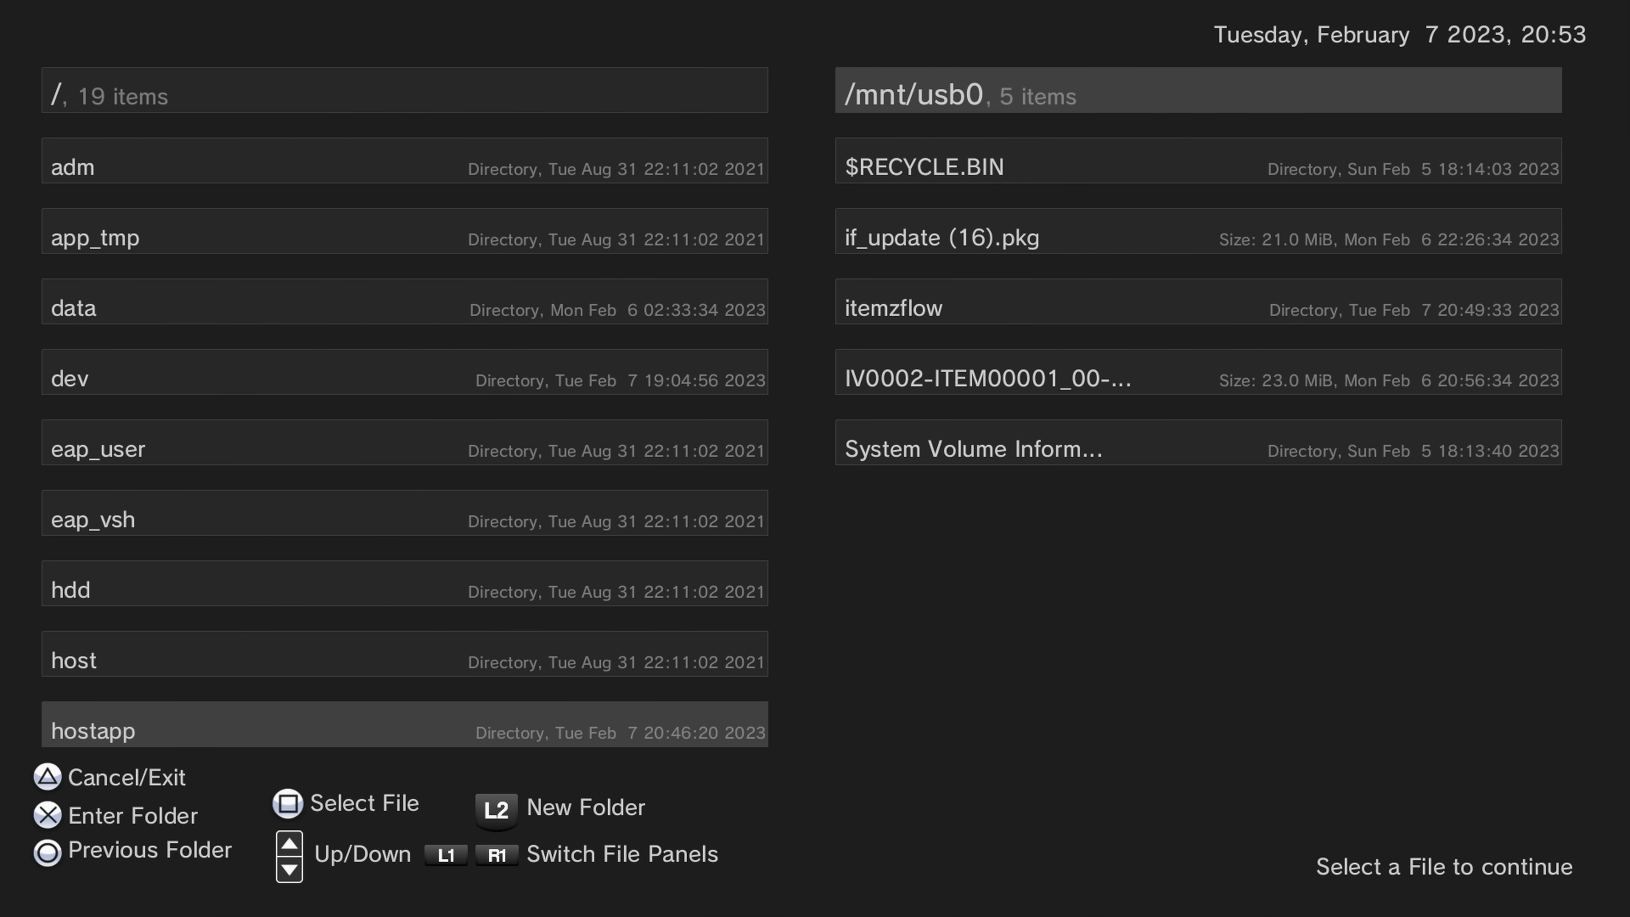
Install the EP0002-CUSA14876 package from the /hostapp folder
key("Return")
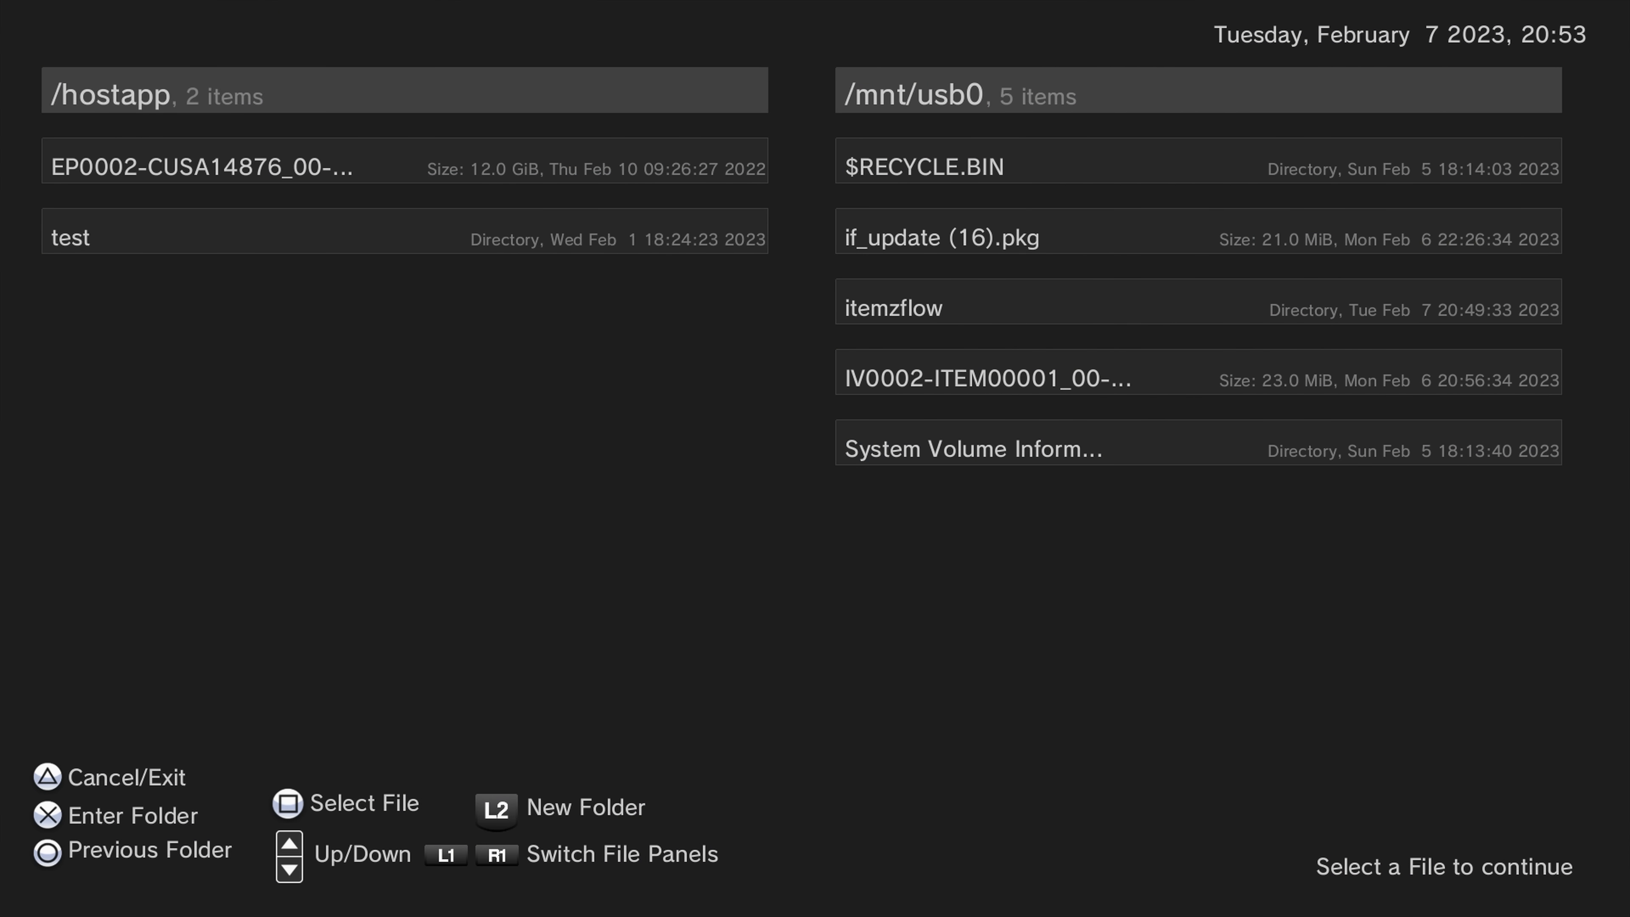
key("Down")
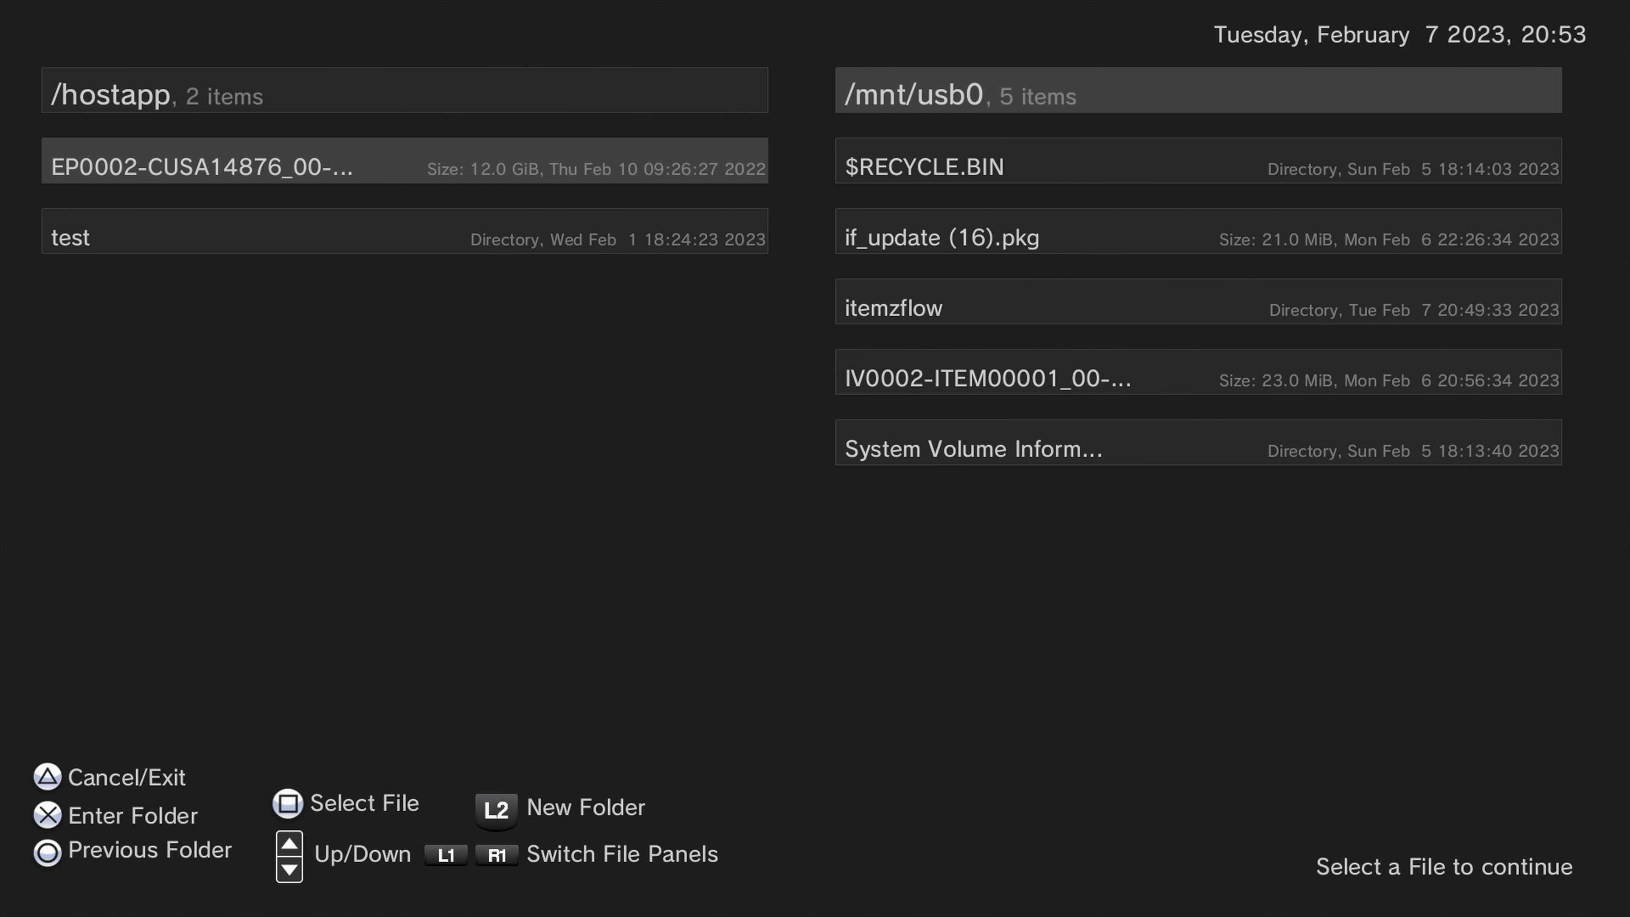
key("Return")
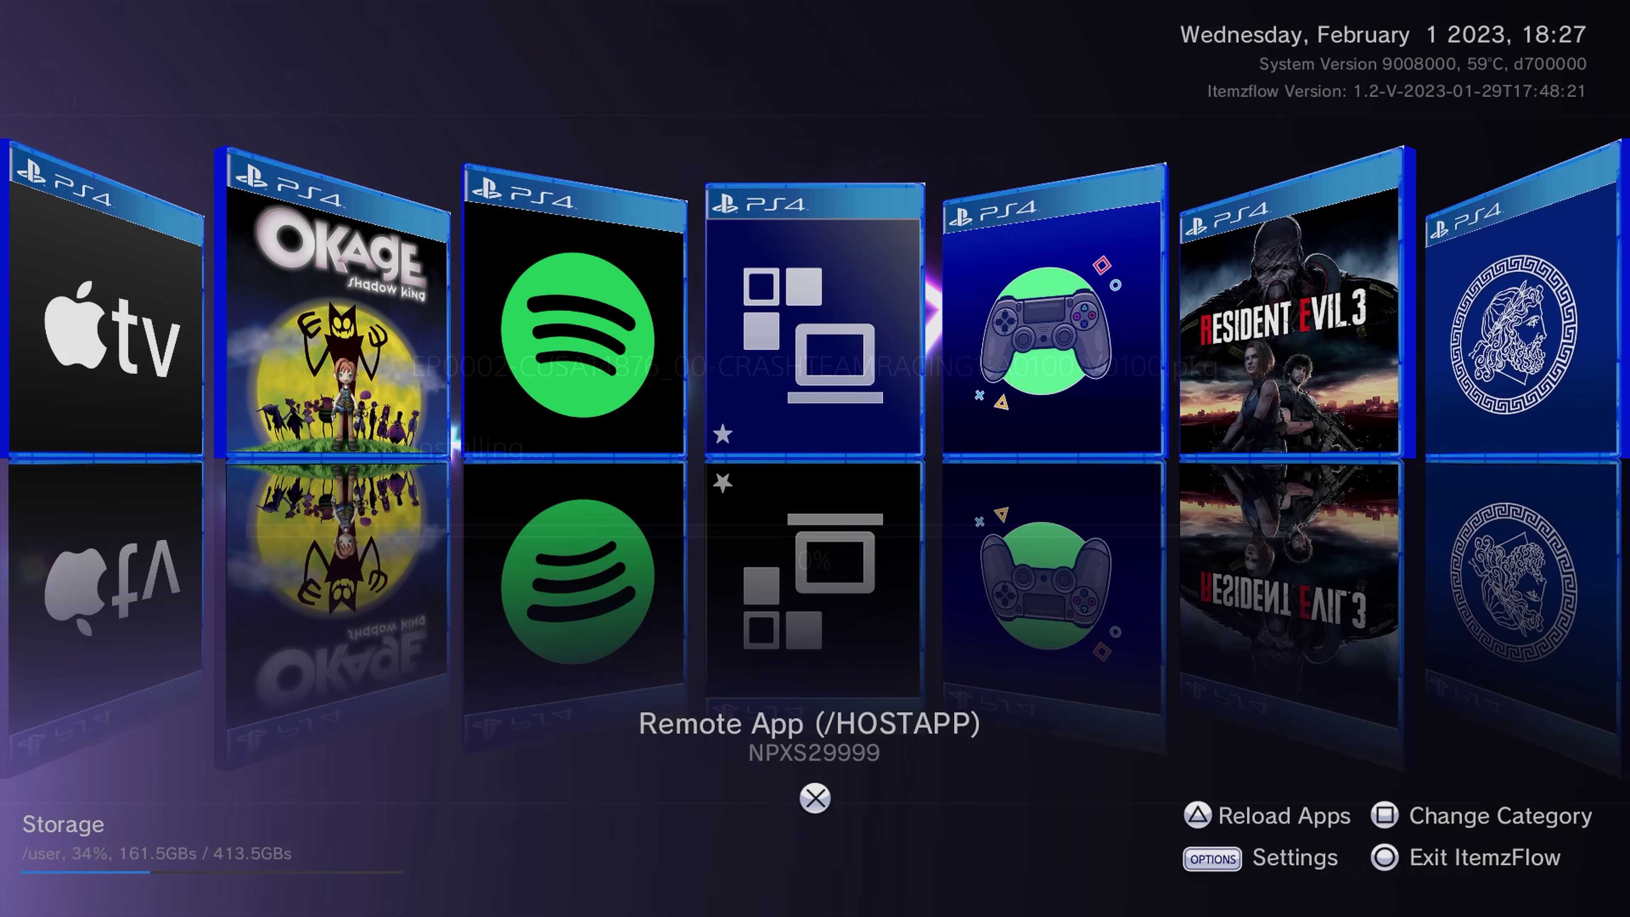
Open the Remote App (/HOSTAPP) options and launch the game
key("Return")
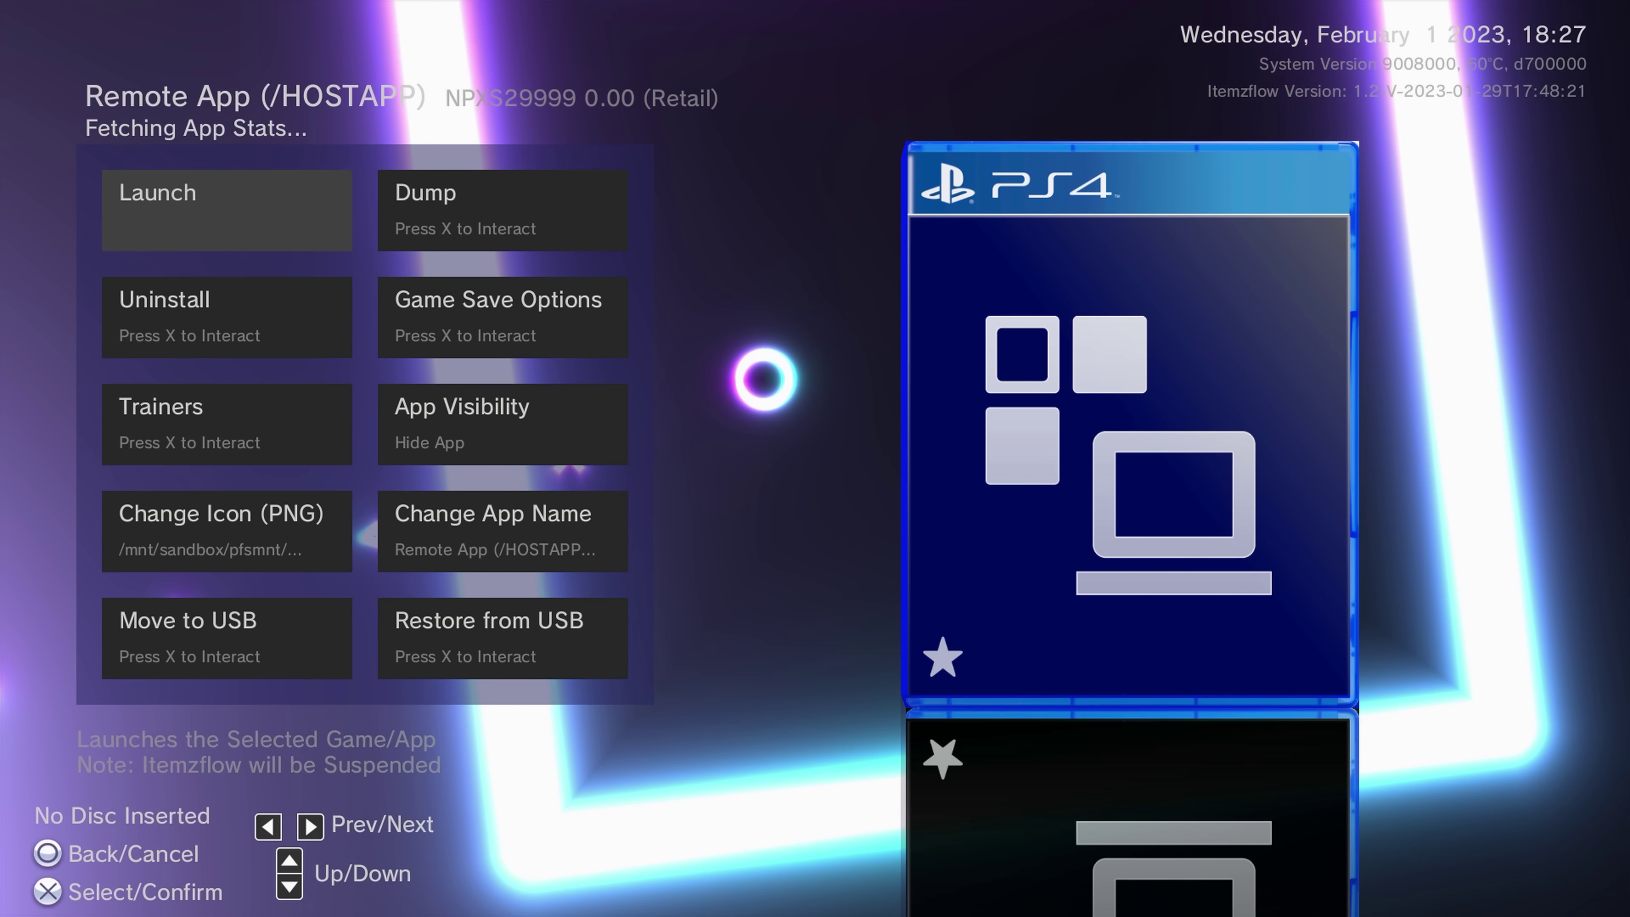
key("Right")
key("Left")
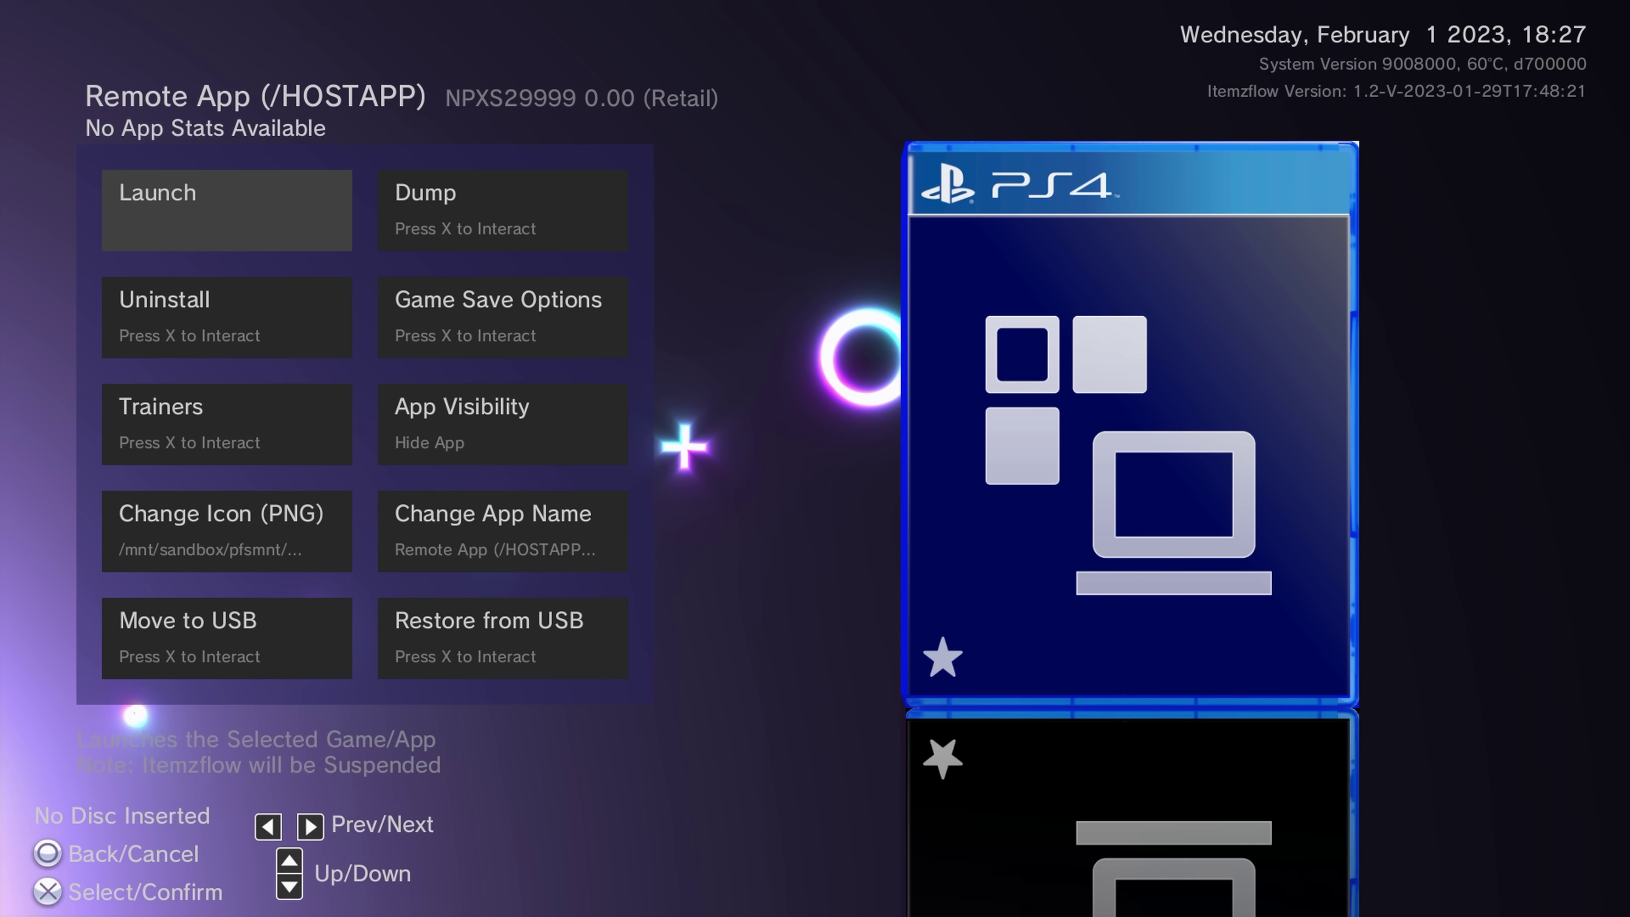
key("Return")
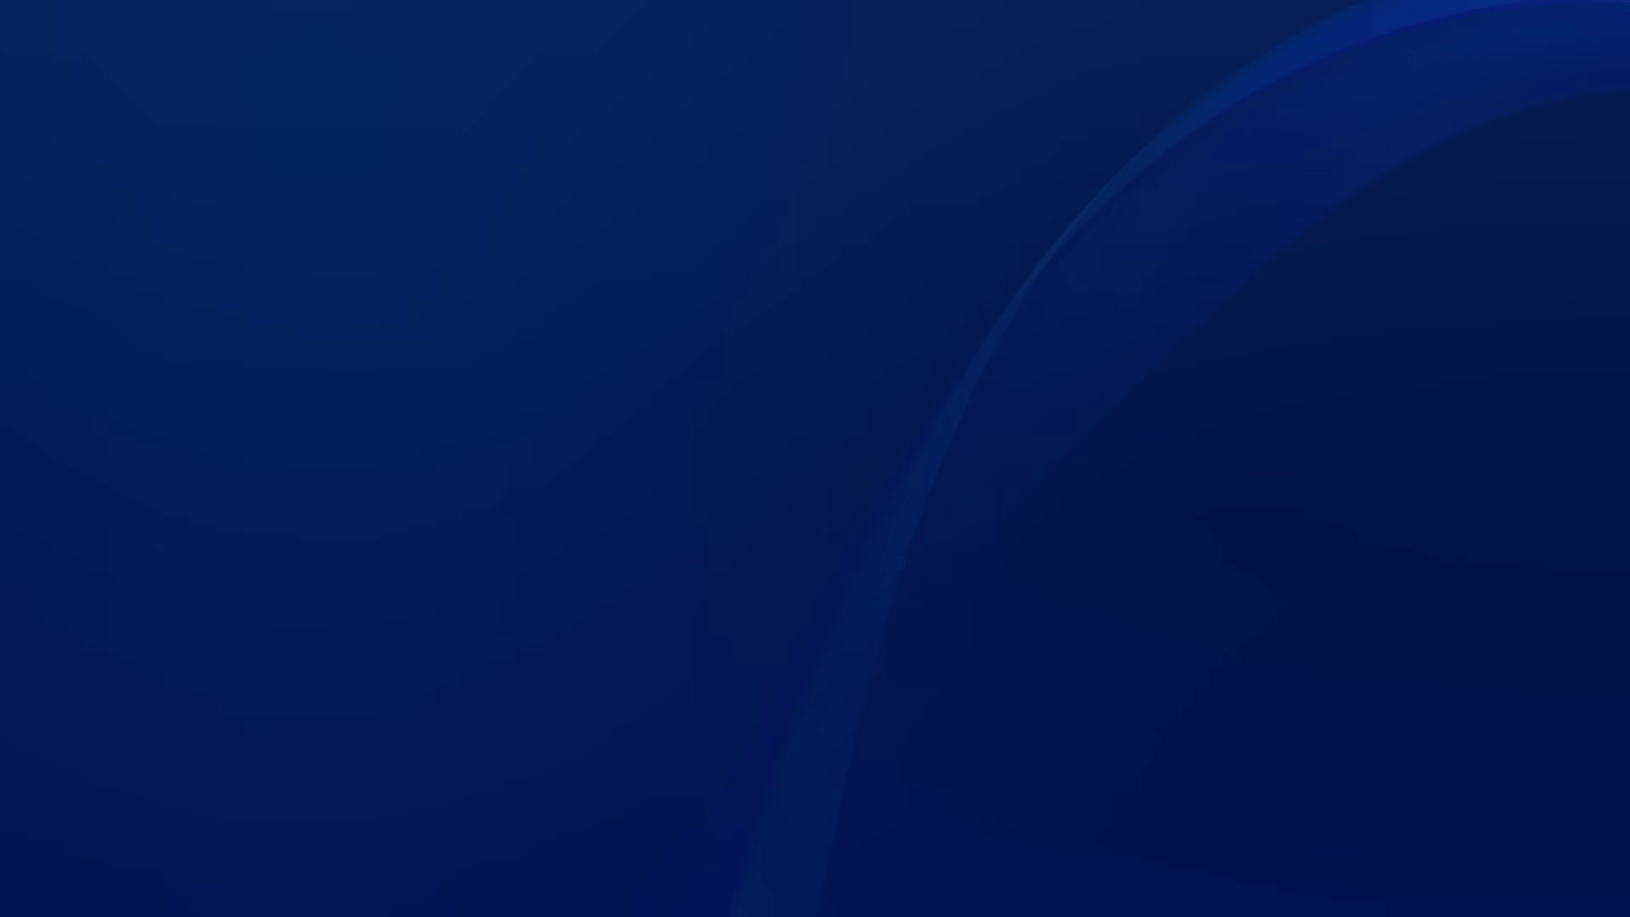